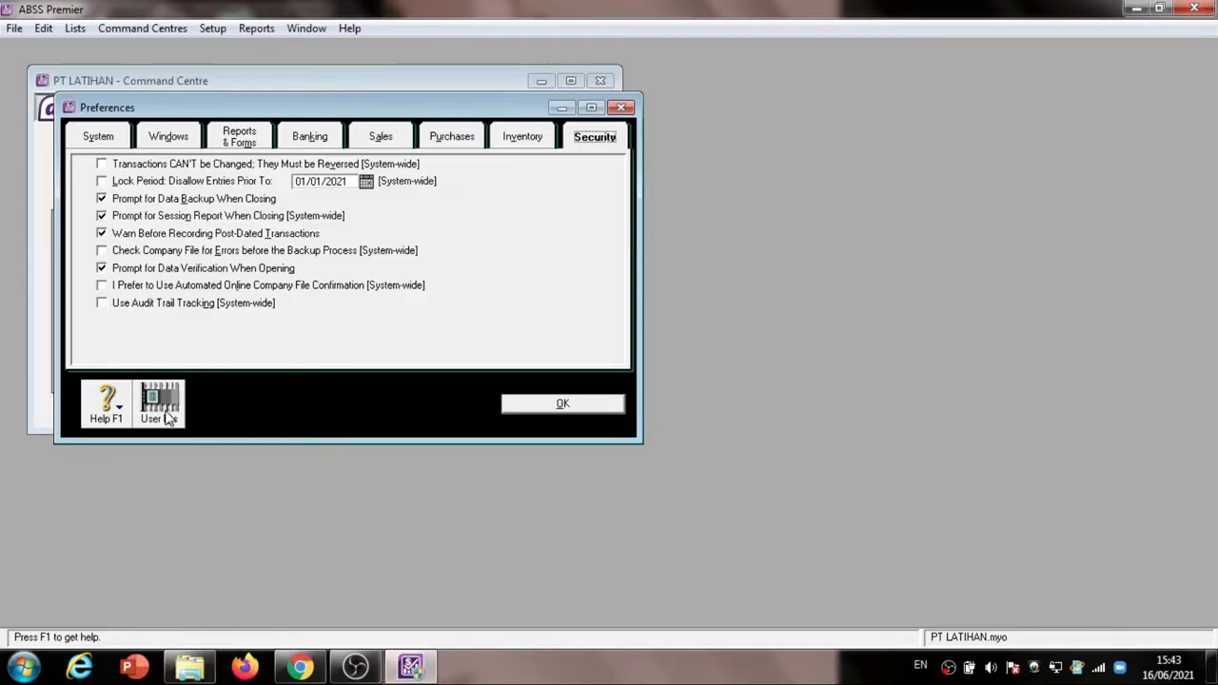
Following the LATIHAN 9 exercise PDF, enable the lock period in ABSS Premier to disallow entries prior to 01/01/2021
key("alt+Tab")
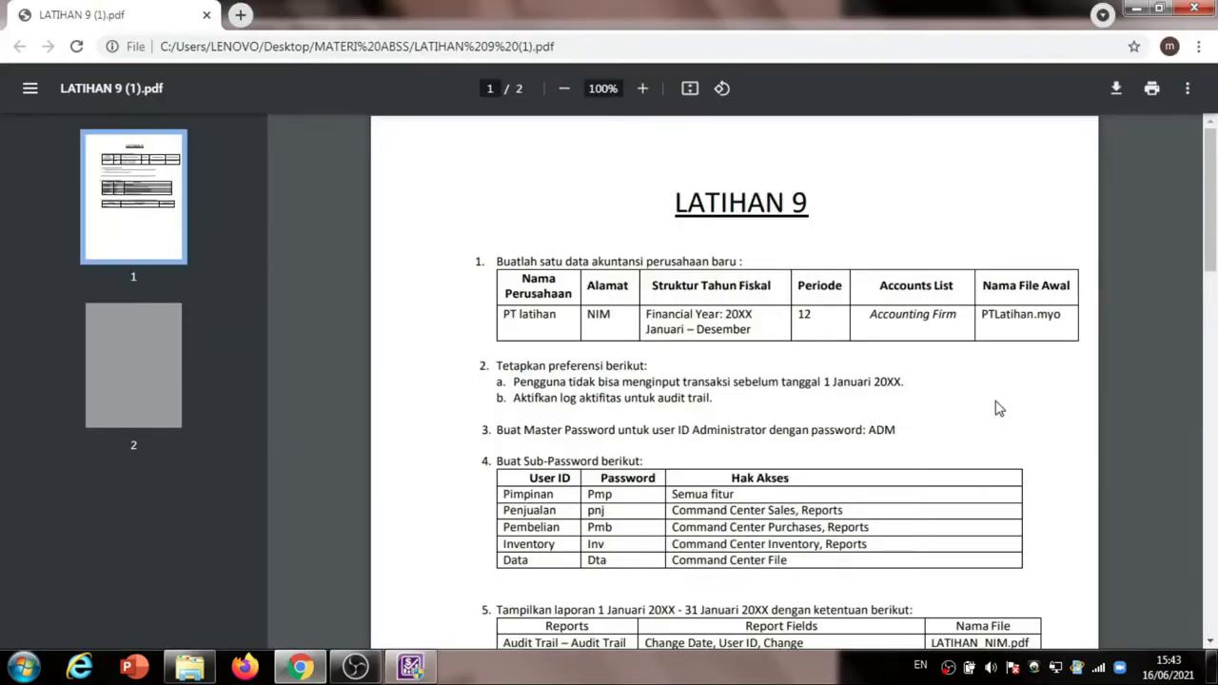
left_click_drag(1214, 226, 1216, 263)
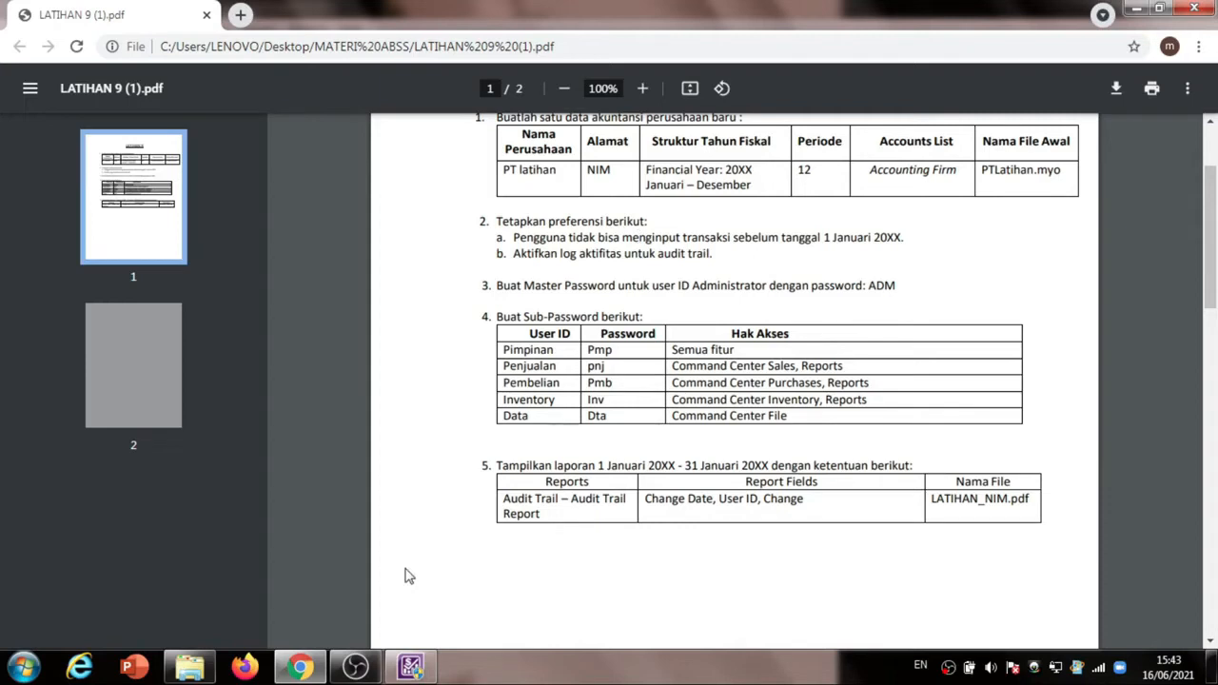
mouse_move(414, 672)
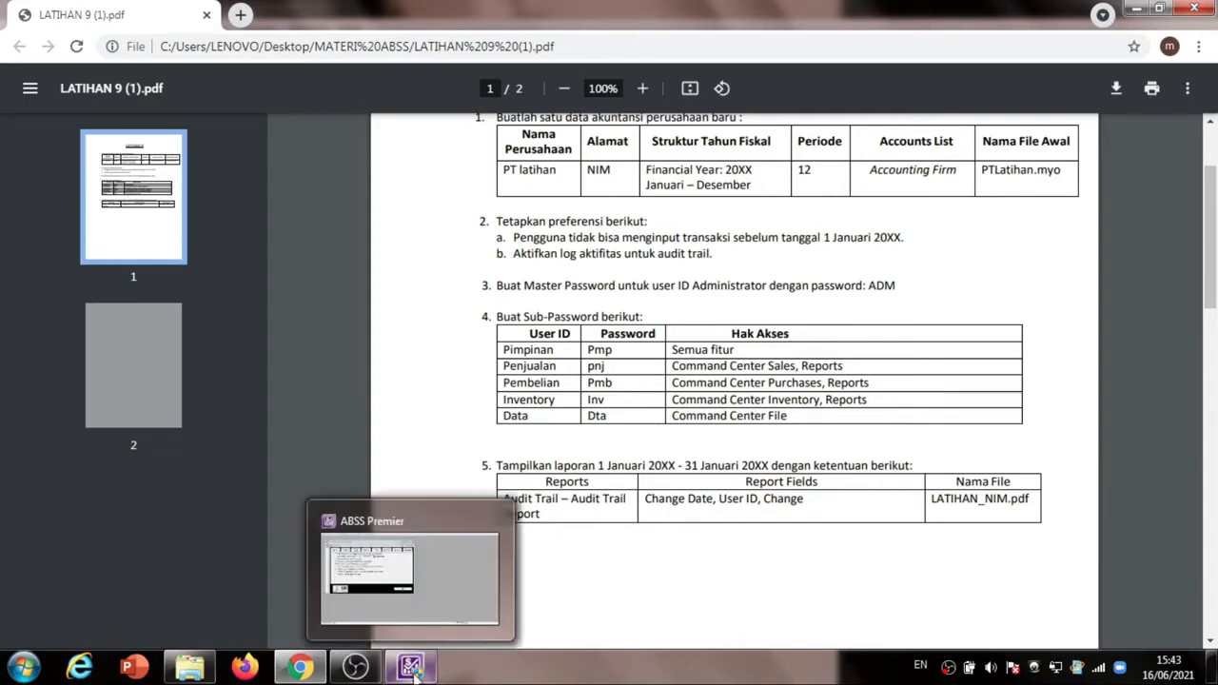
left_click(415, 673)
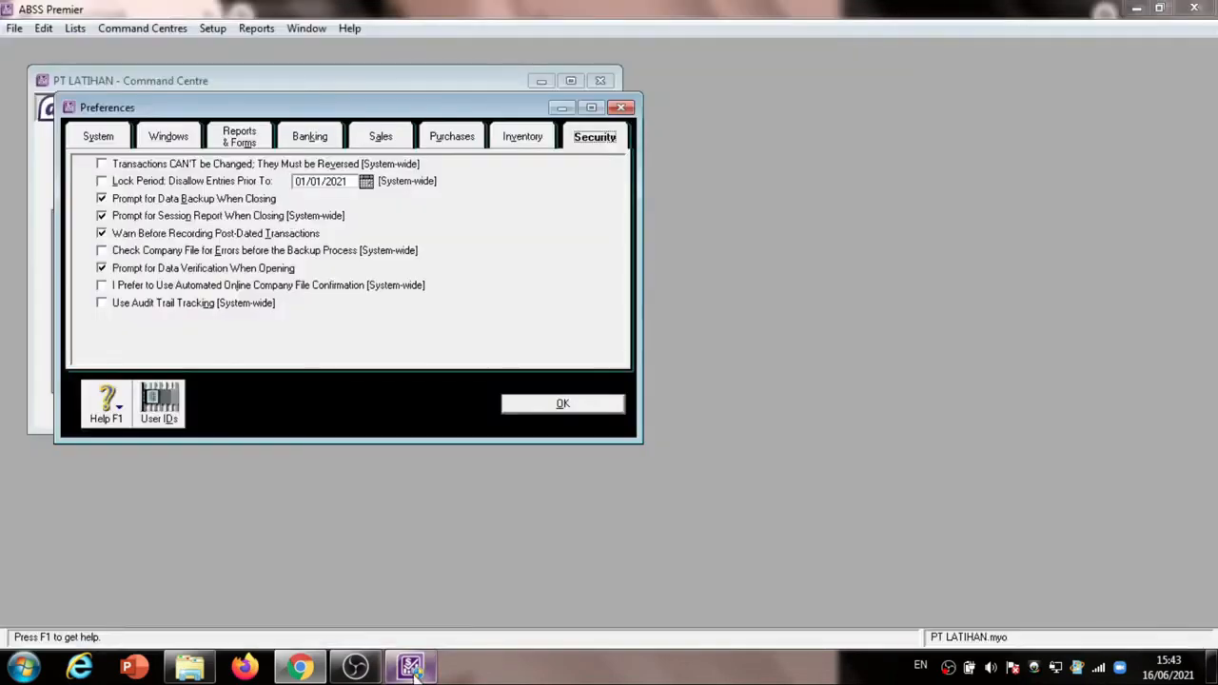
left_click(366, 183)
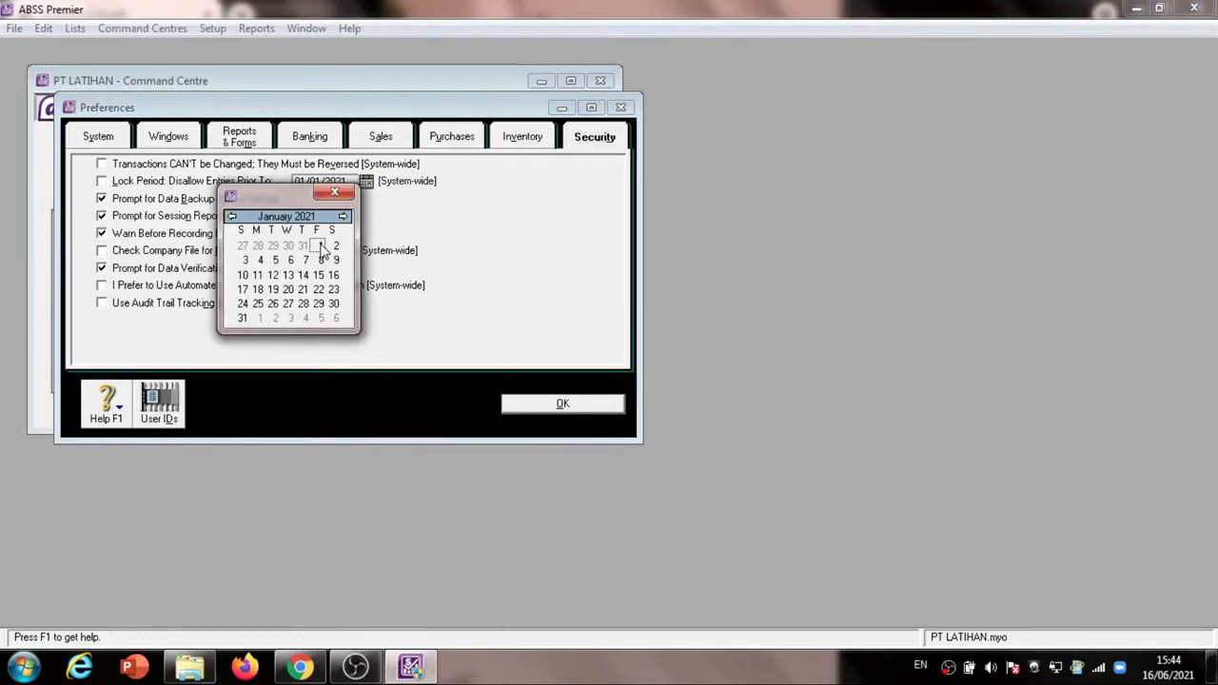
left_click(321, 246)
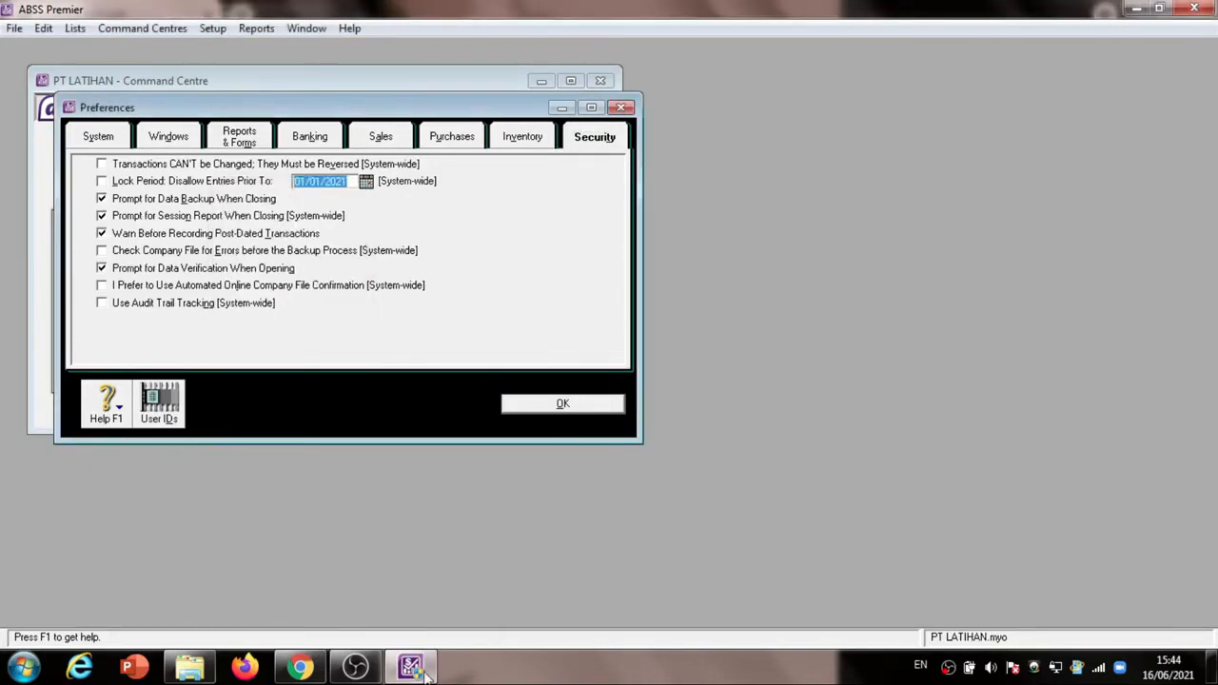
mouse_move(417, 672)
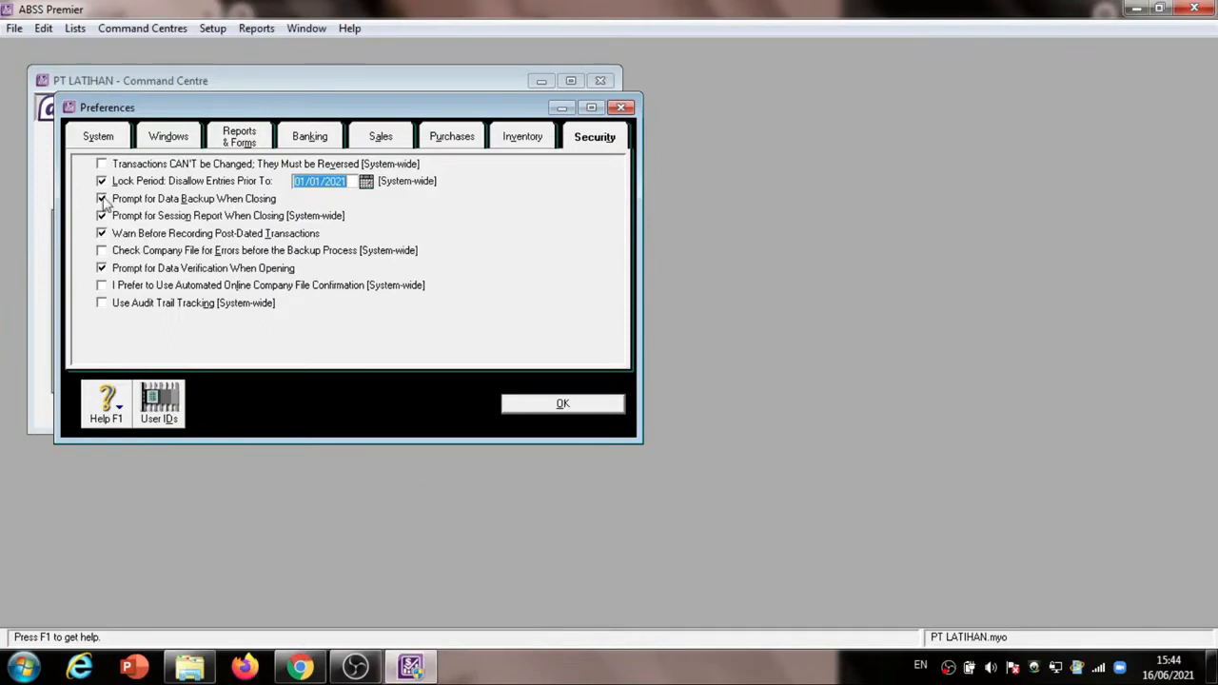
left_click(101, 199)
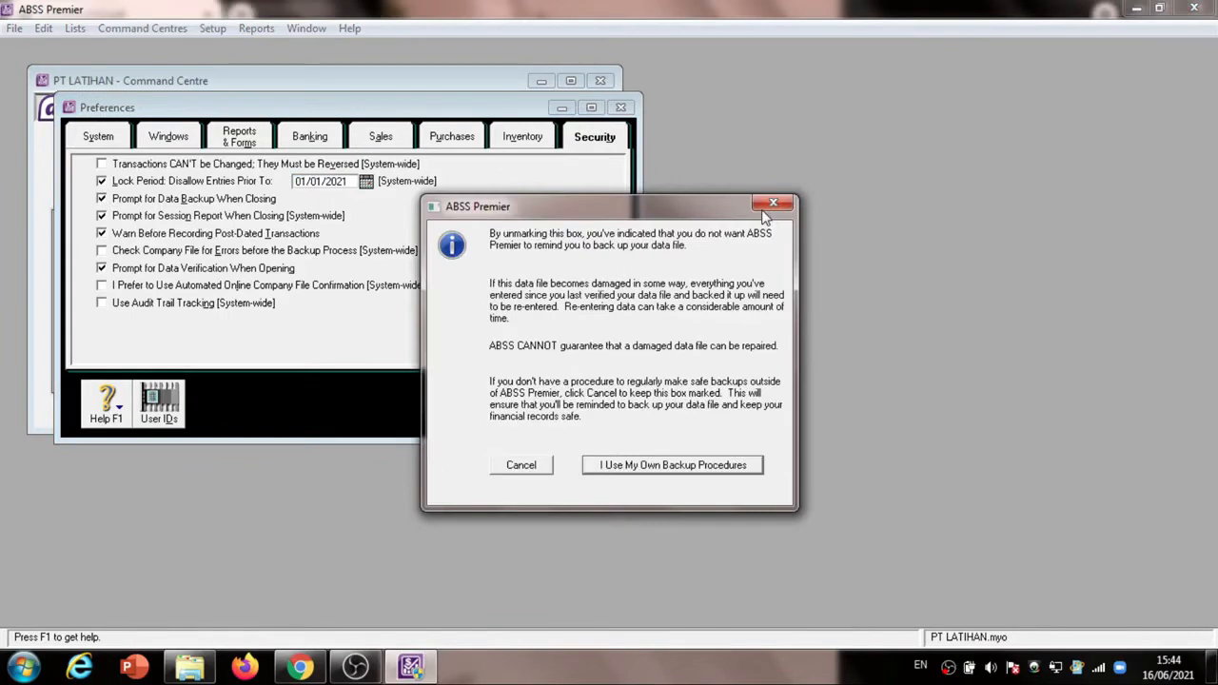
left_click(772, 203)
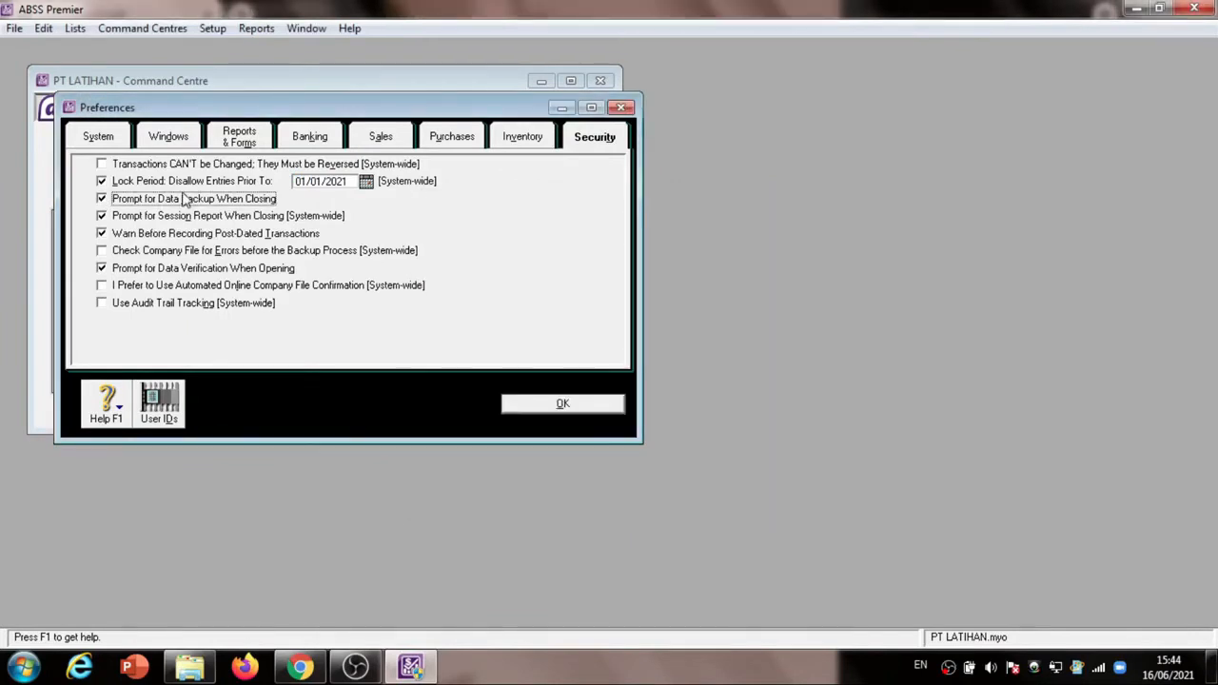
Turn on audit trail tracking as the exercise PDF requires, accept the preferences, and check the master password task
left_click(316, 671)
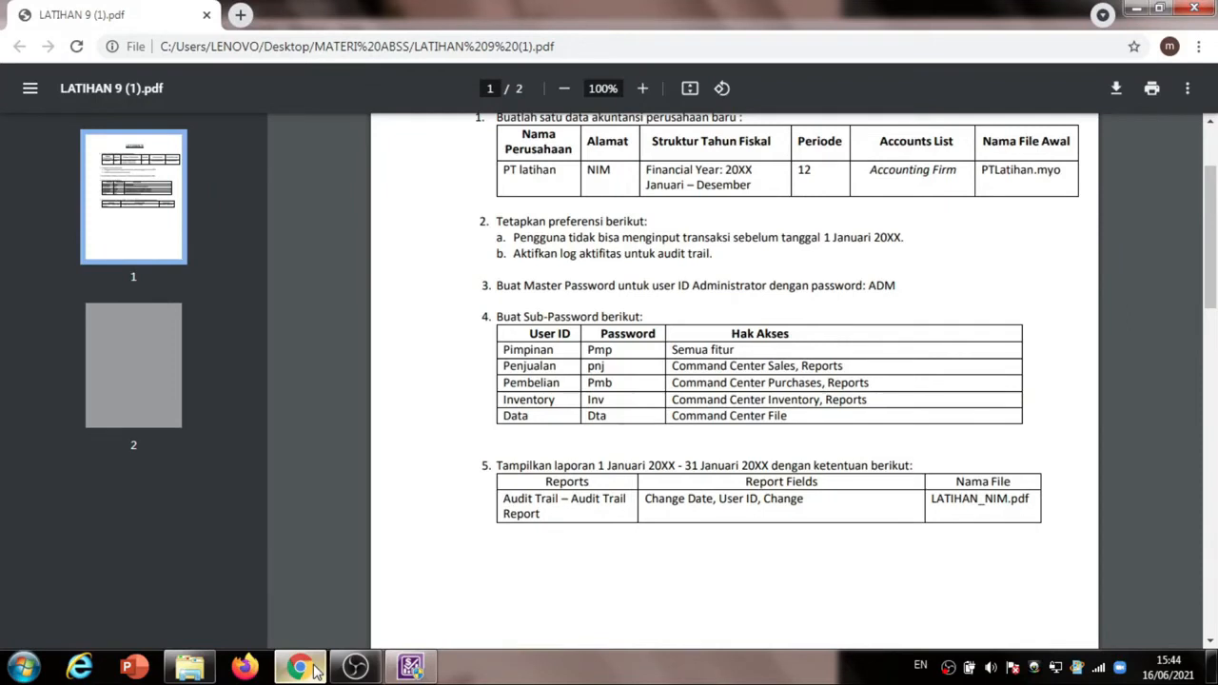
left_click(317, 670)
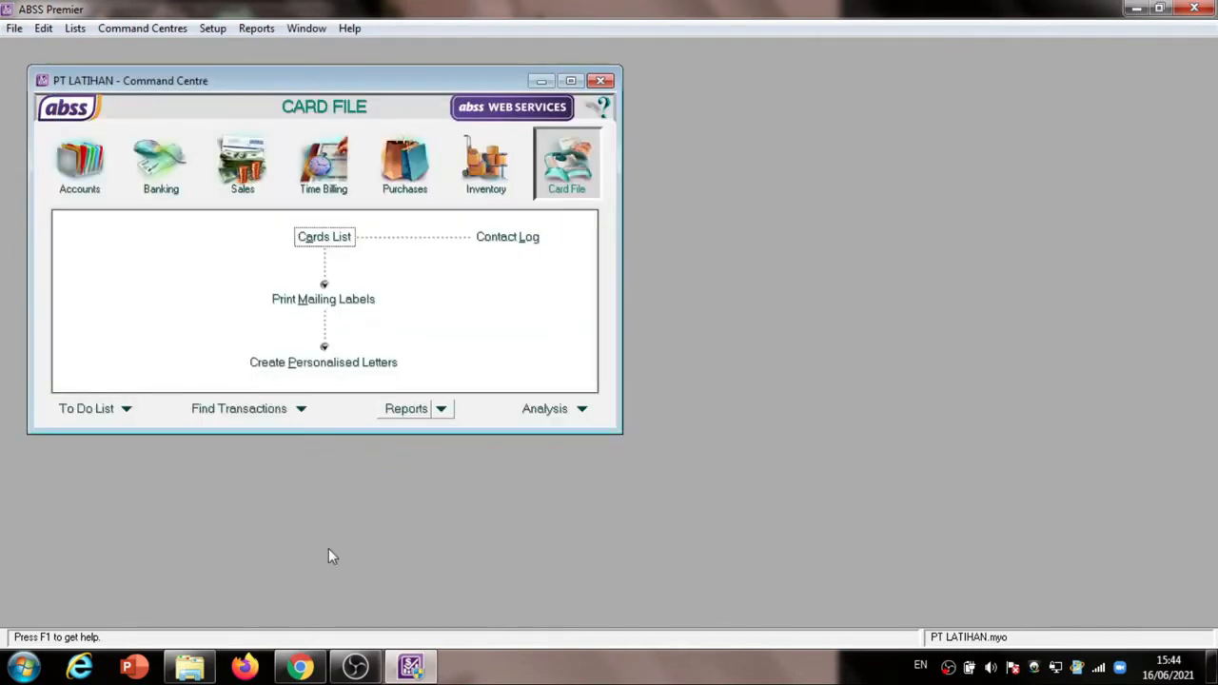
left_click(298, 668)
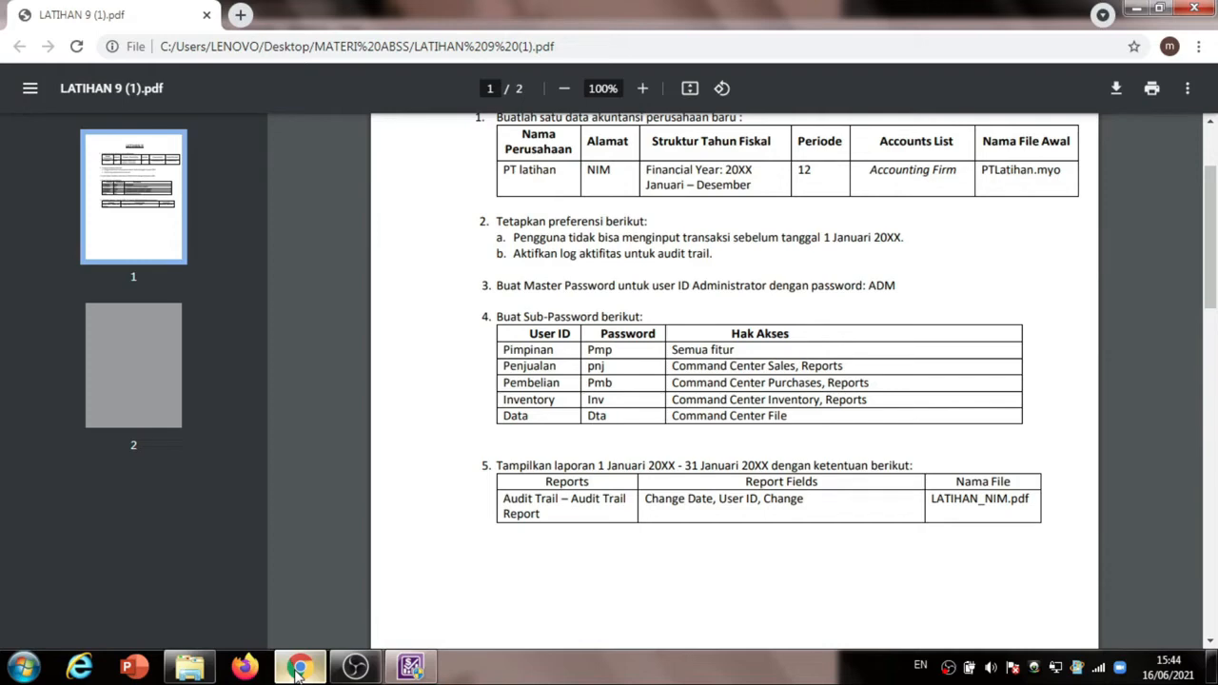
left_click(298, 673)
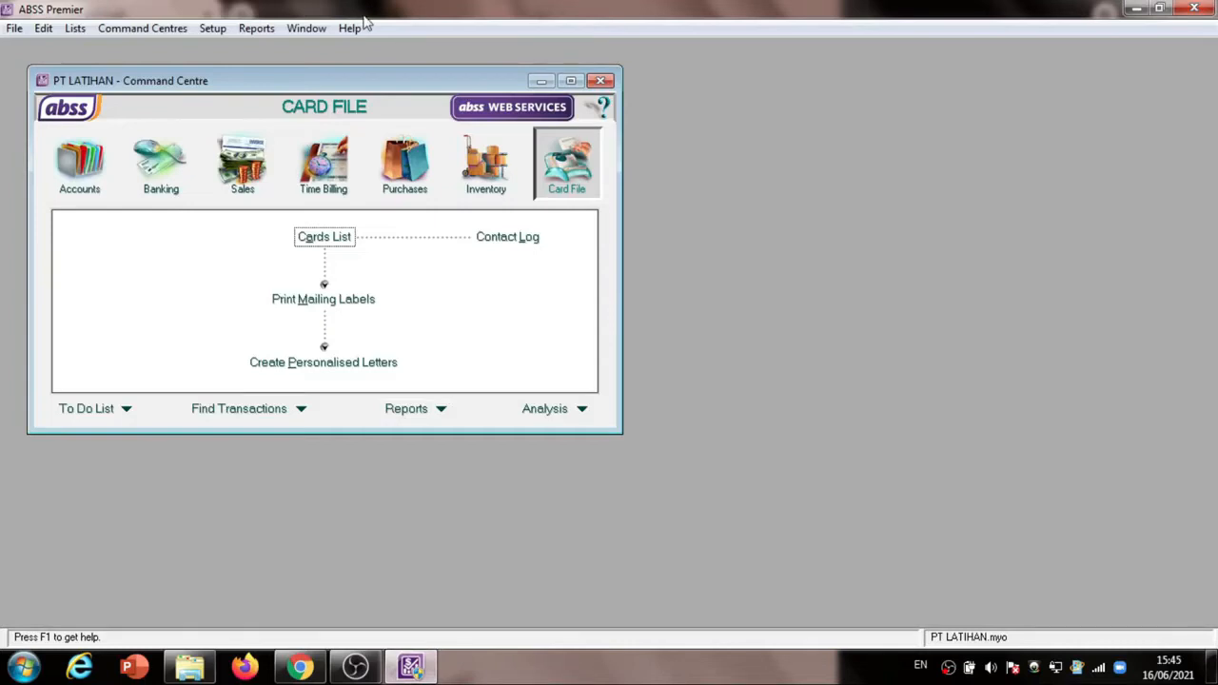
Exit ABSS Premier, restart it and open the company file PT LATIHAN.myo
left_click(14, 28)
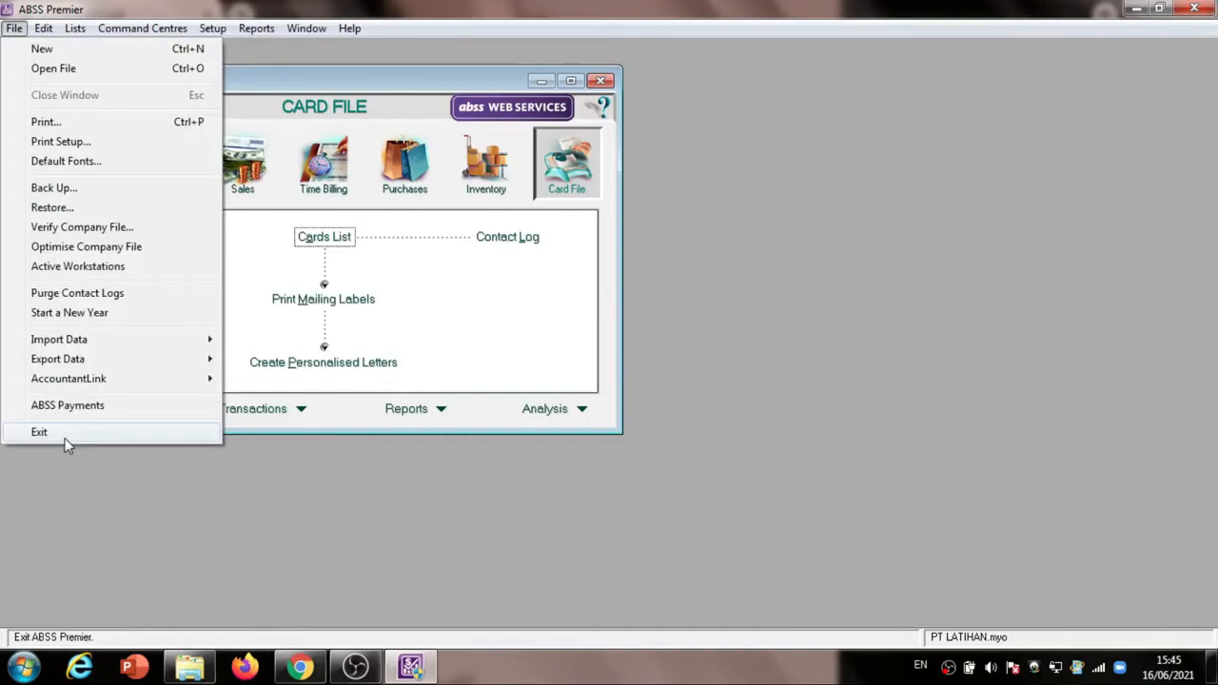
left_click(39, 432)
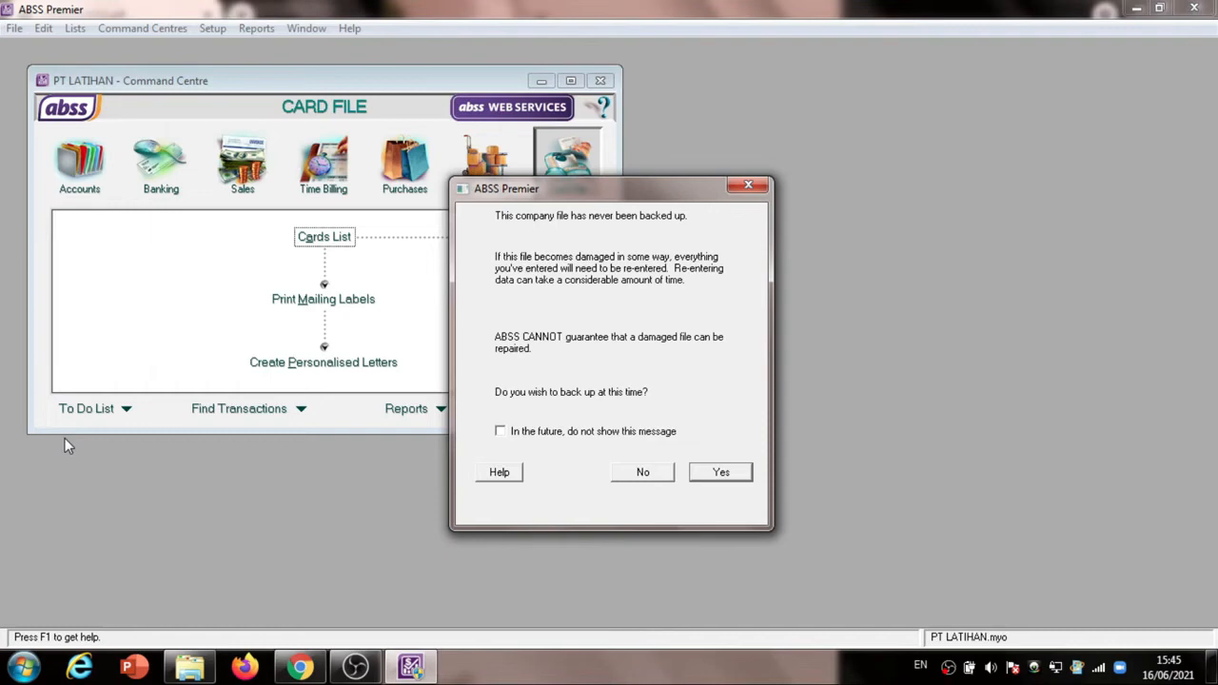
left_click(26, 667)
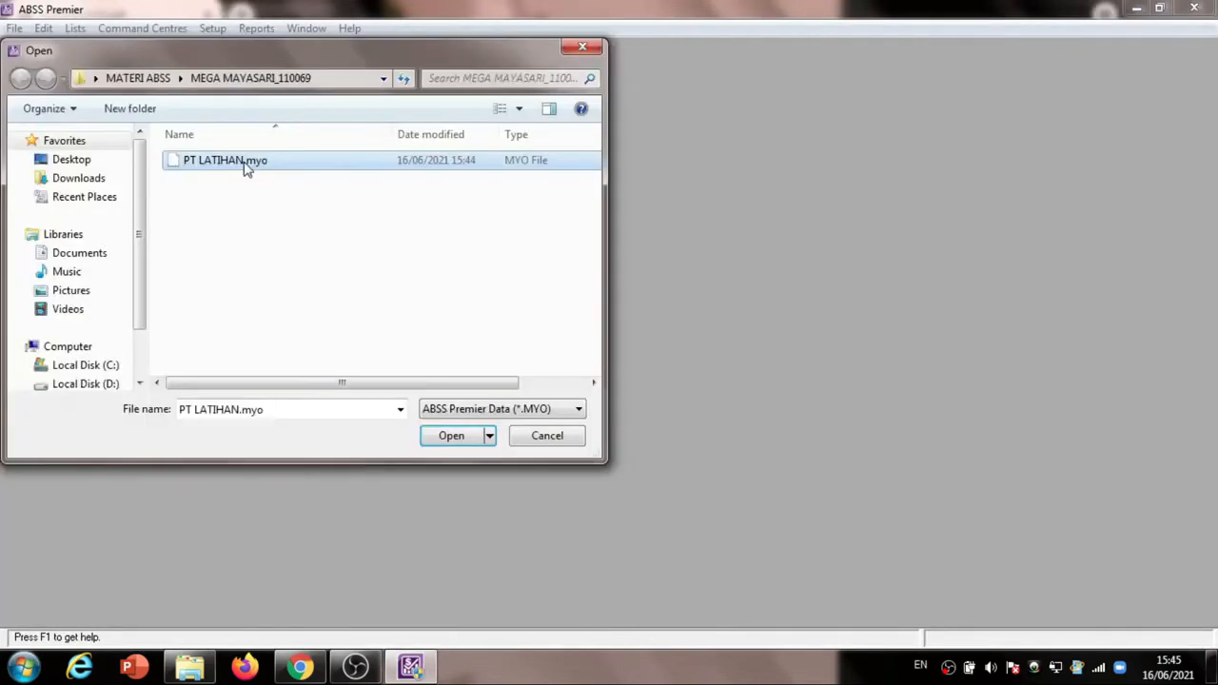
left_click(452, 438)
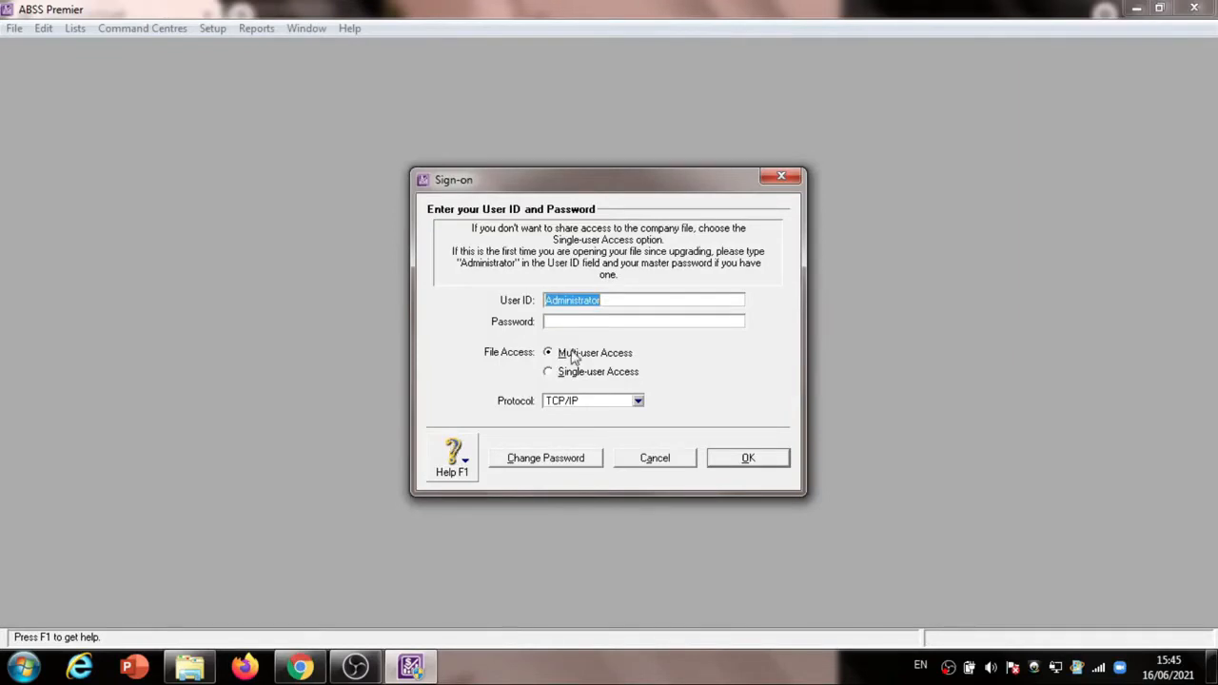
Set and record a new master password for the Administrator user ID at sign-on
left_click(644, 303)
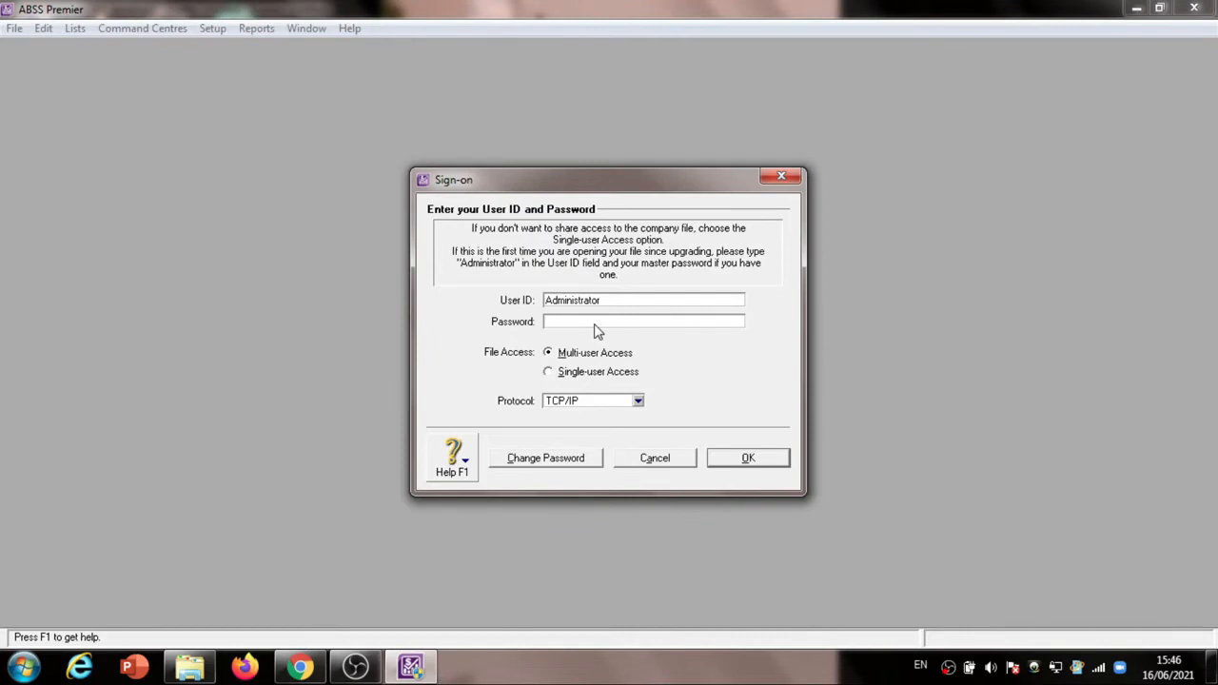
left_click(562, 456)
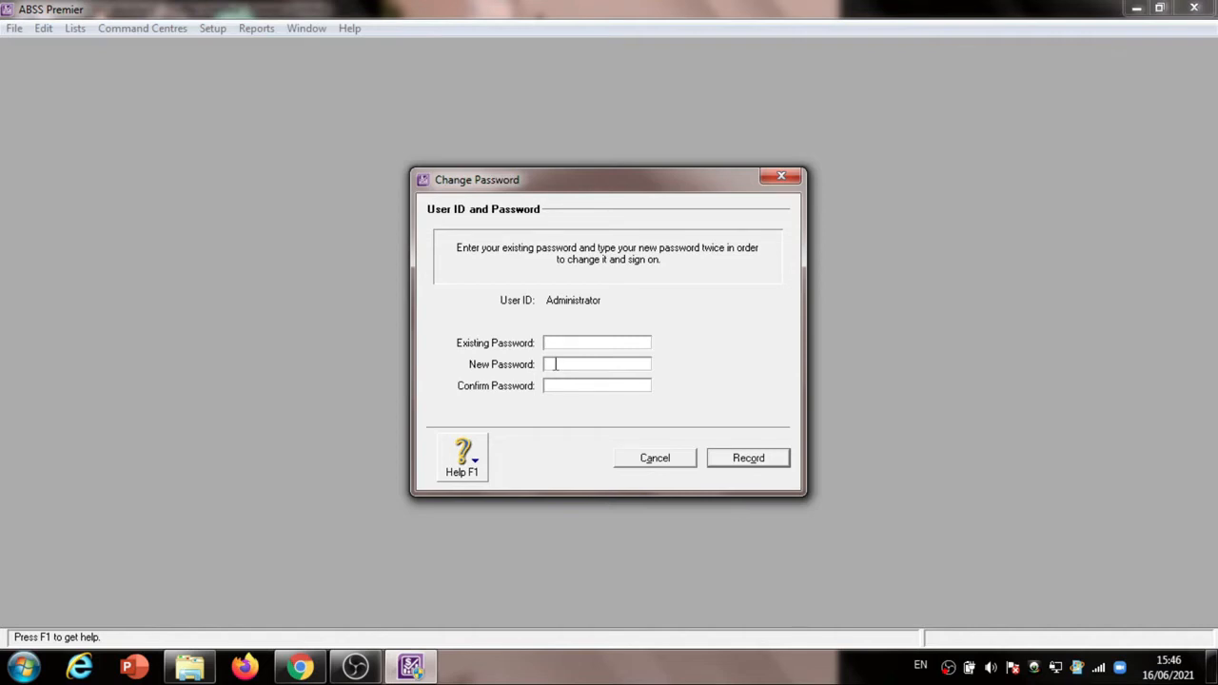
key("Return")
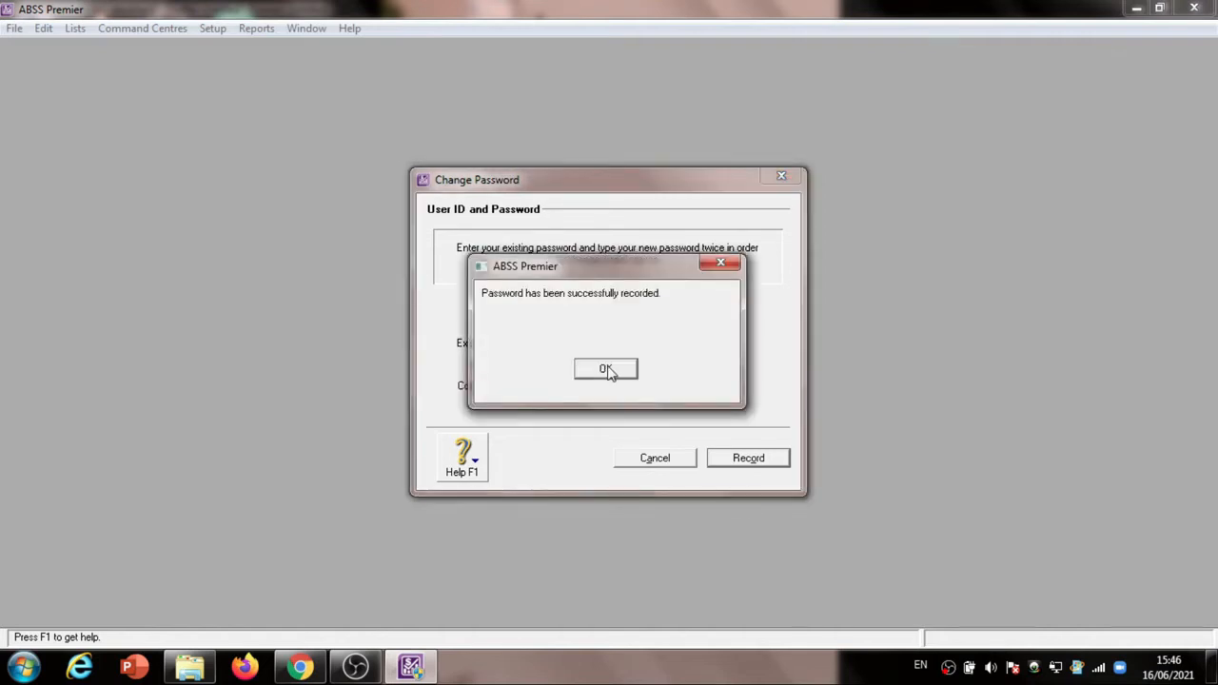
left_click(606, 369)
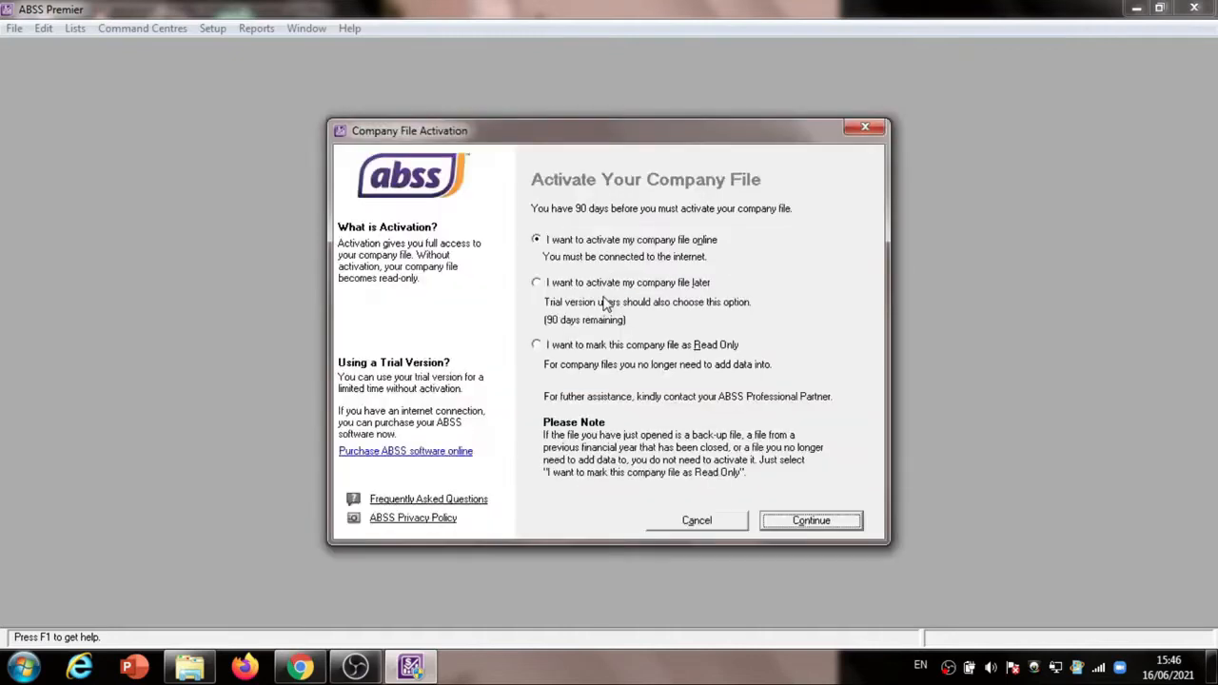
Choose to activate the company file later and decline the data verification
left_click(537, 283)
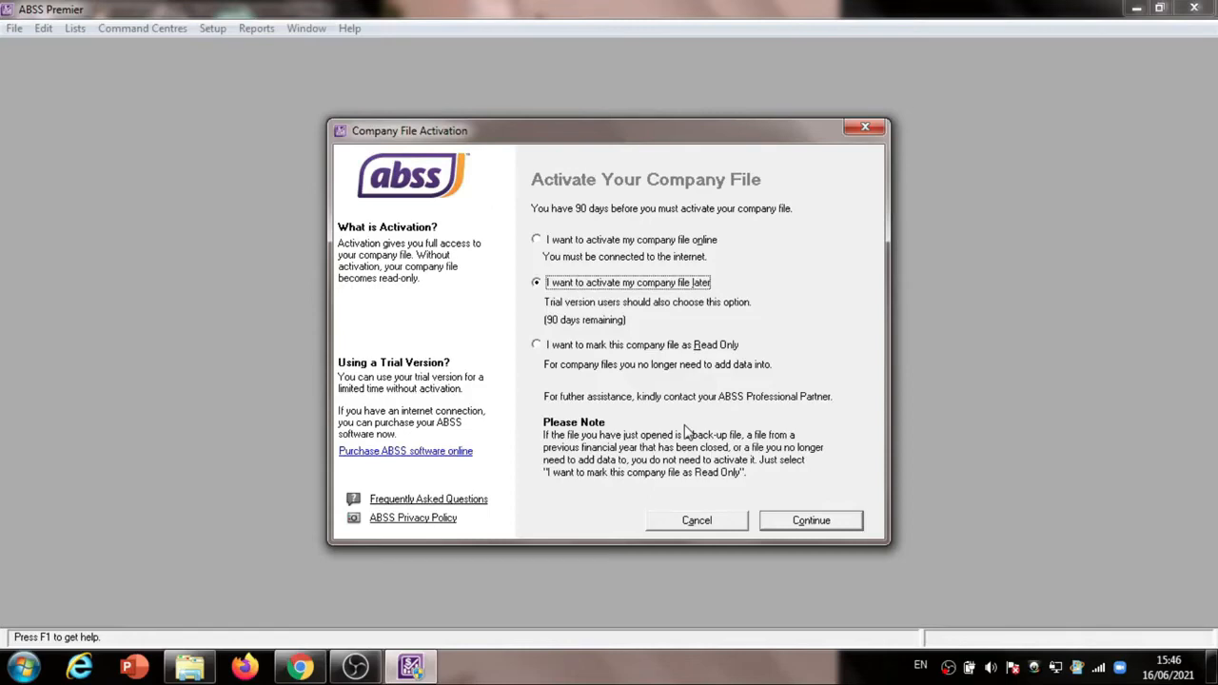
key("Return")
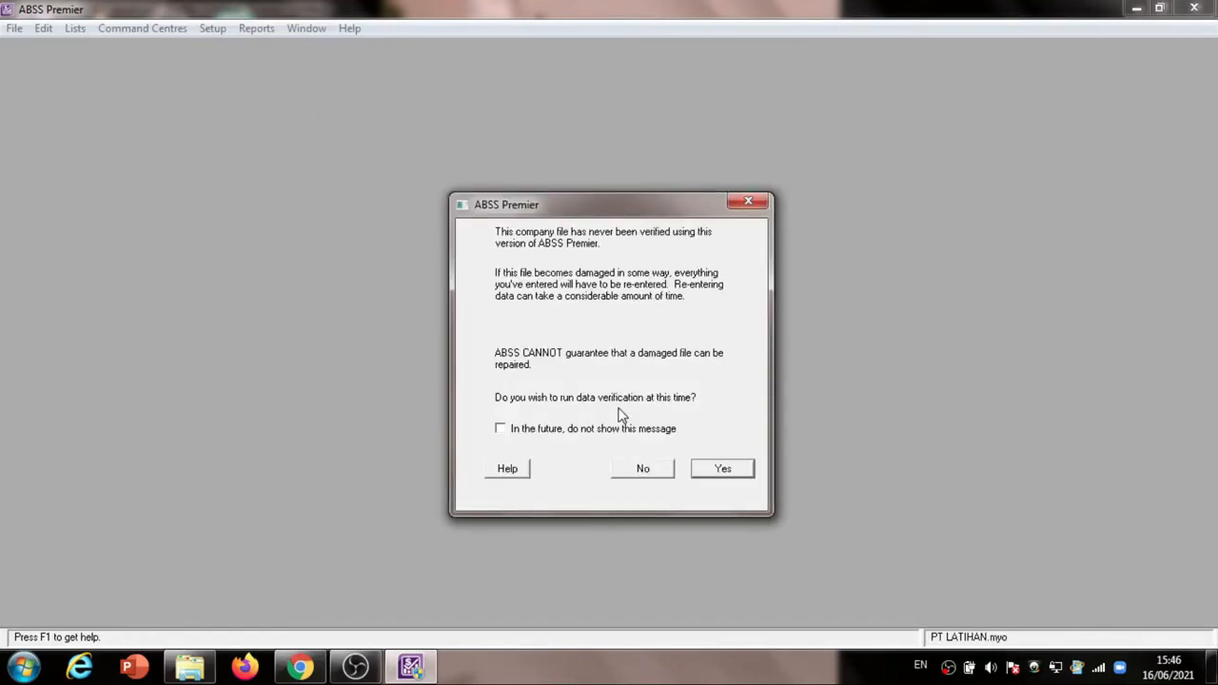
left_click(642, 468)
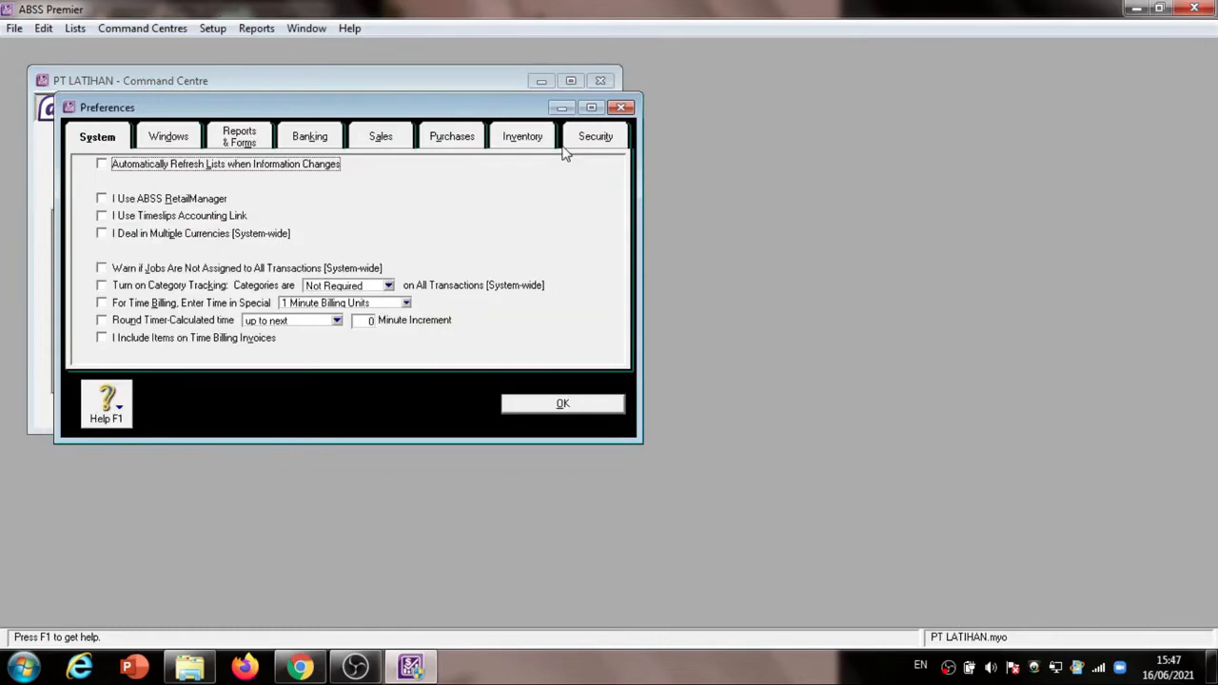
Open the user access settings from the Security preferences and check the required user IDs in the exercise PDF
left_click(568, 143)
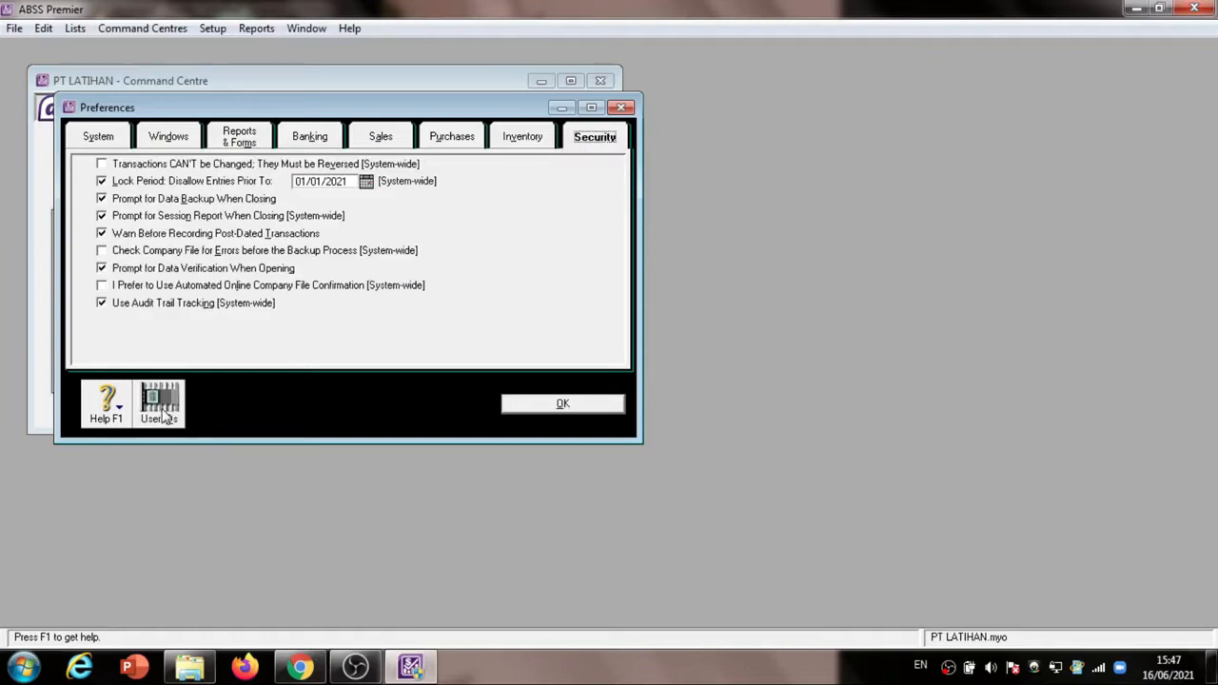
left_click(159, 403)
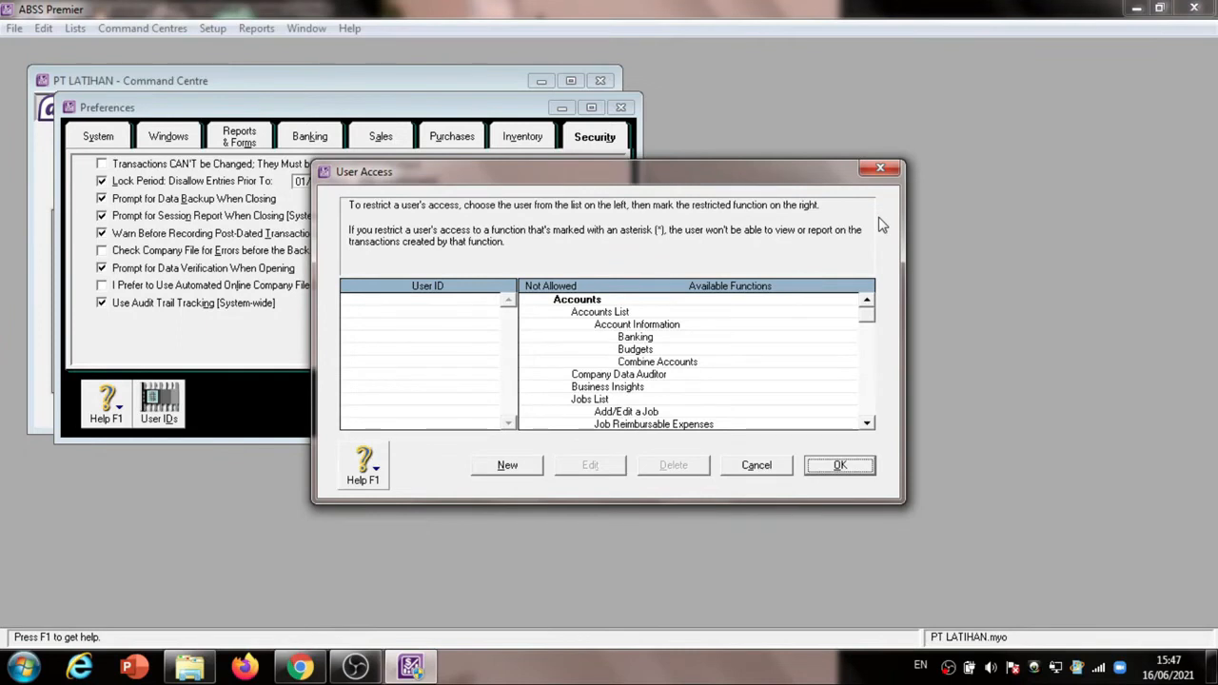
left_click(299, 670)
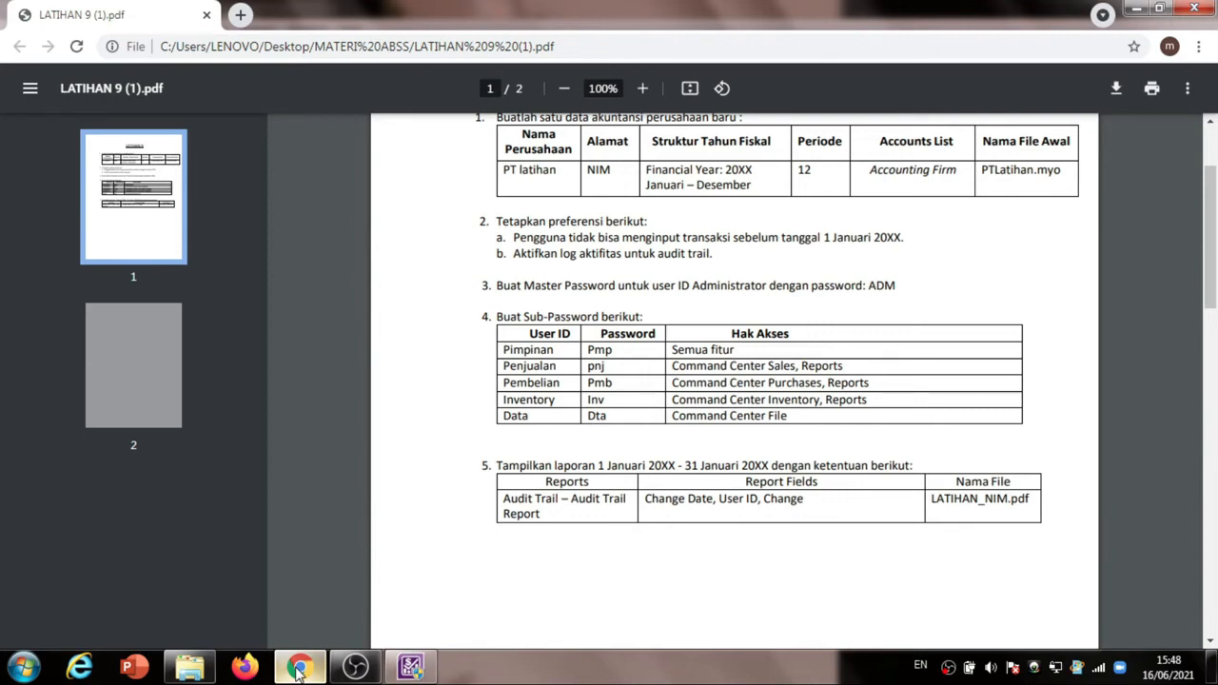
left_click(299, 670)
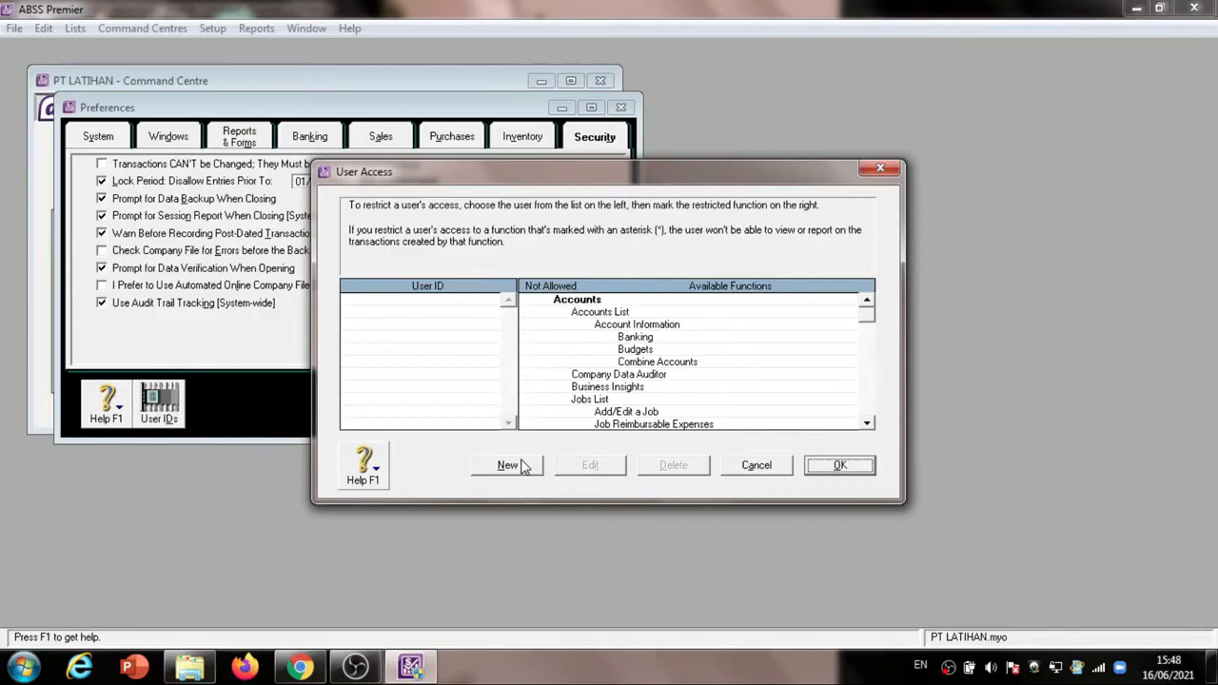
Create a new user ID Pimpinan, entering and confirming its account password from the exercise PDF
left_click(514, 465)
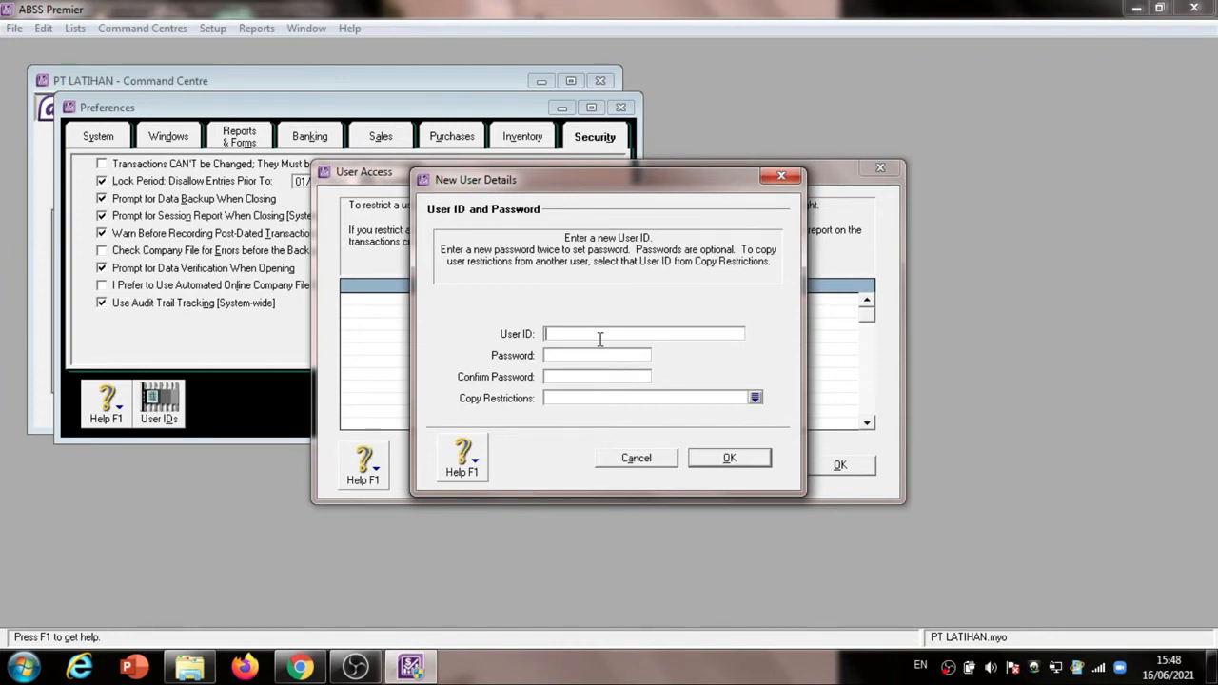
type("Pimpinan")
left_click(298, 669)
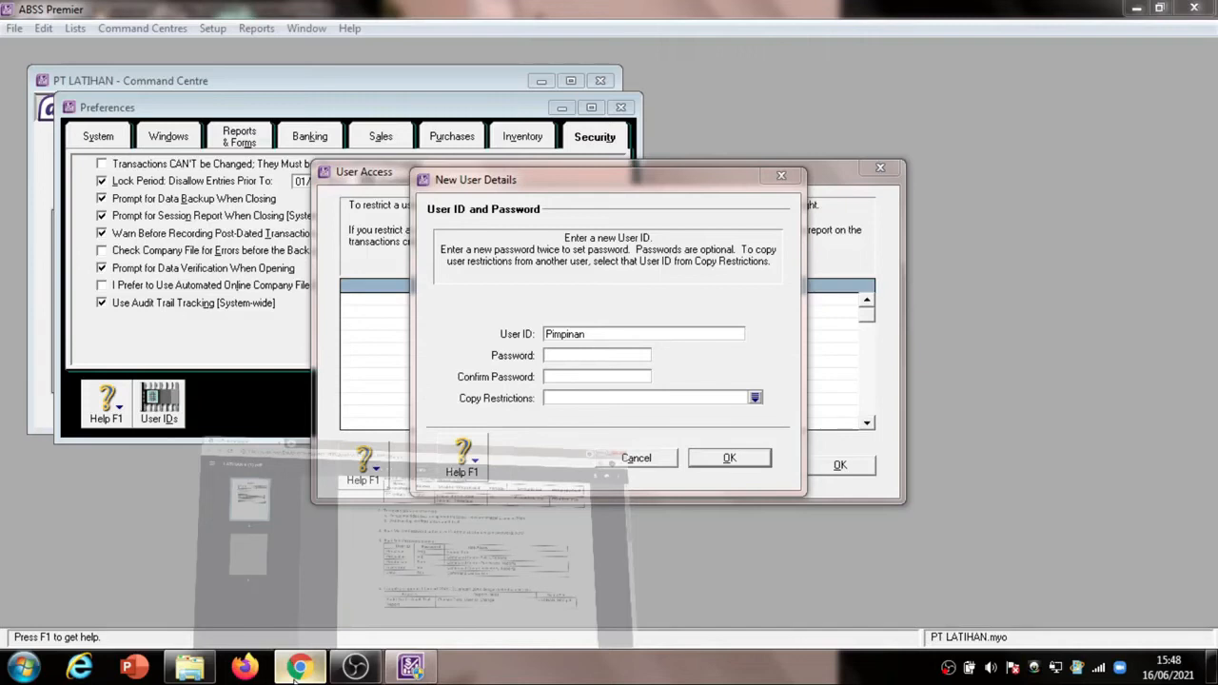
key("Tab")
type("***")
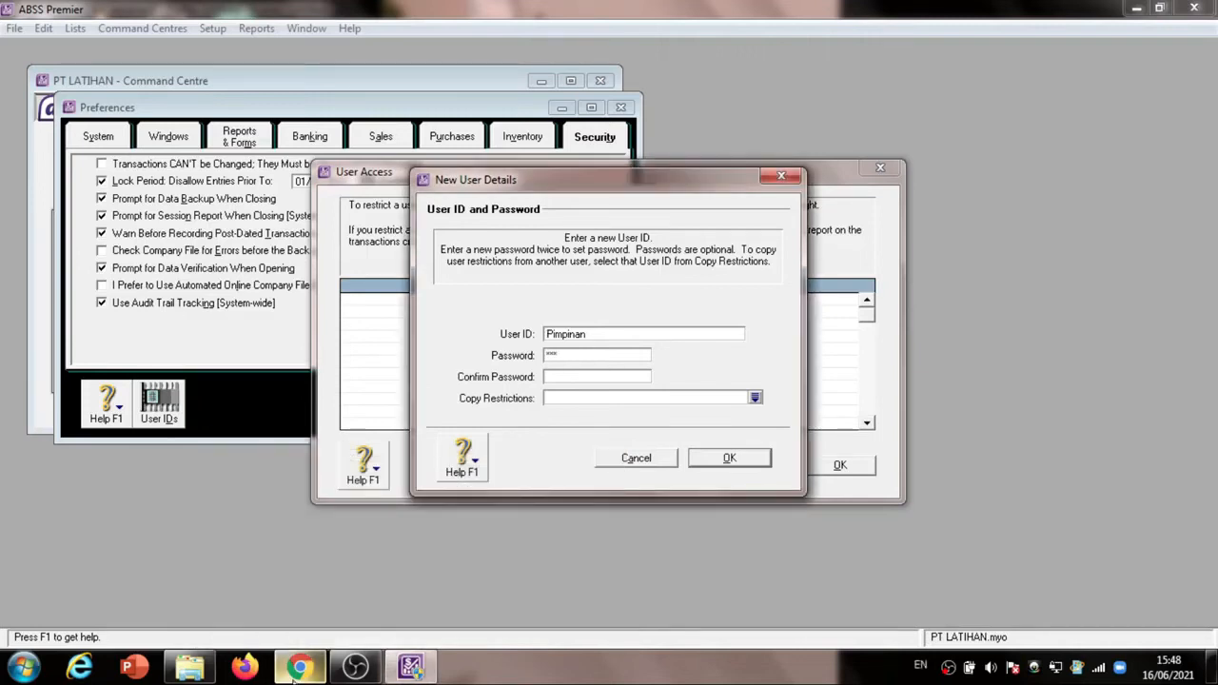
left_click(606, 375)
type("***")
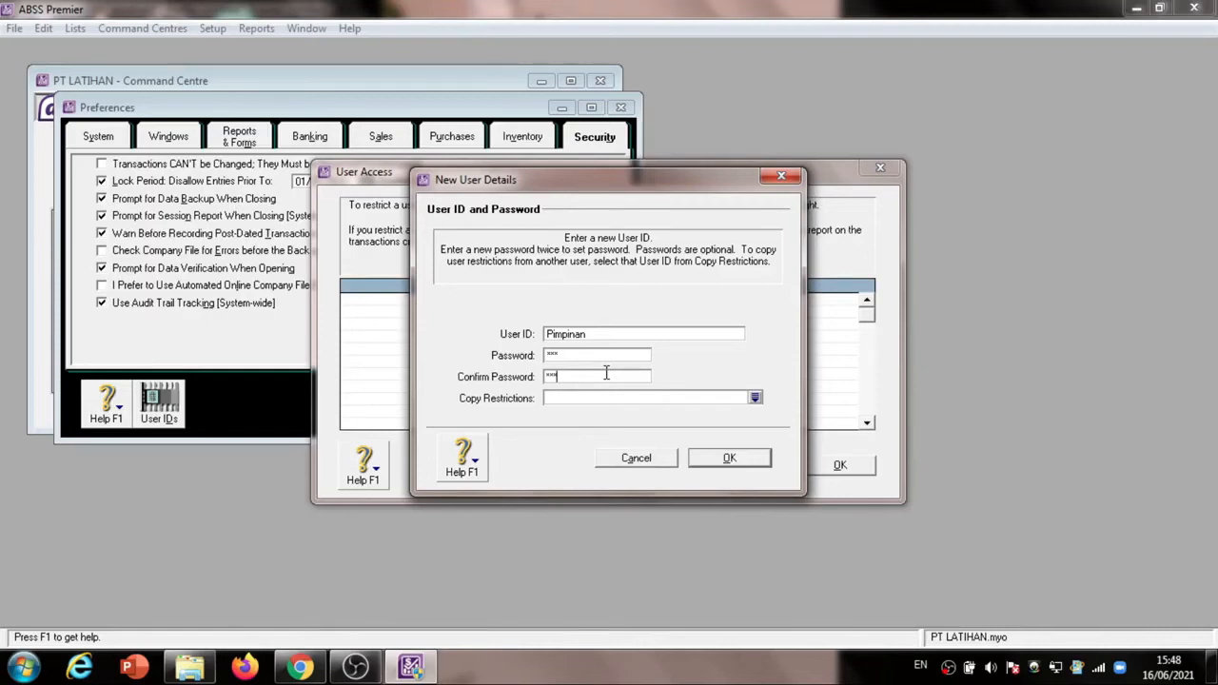
key("Return")
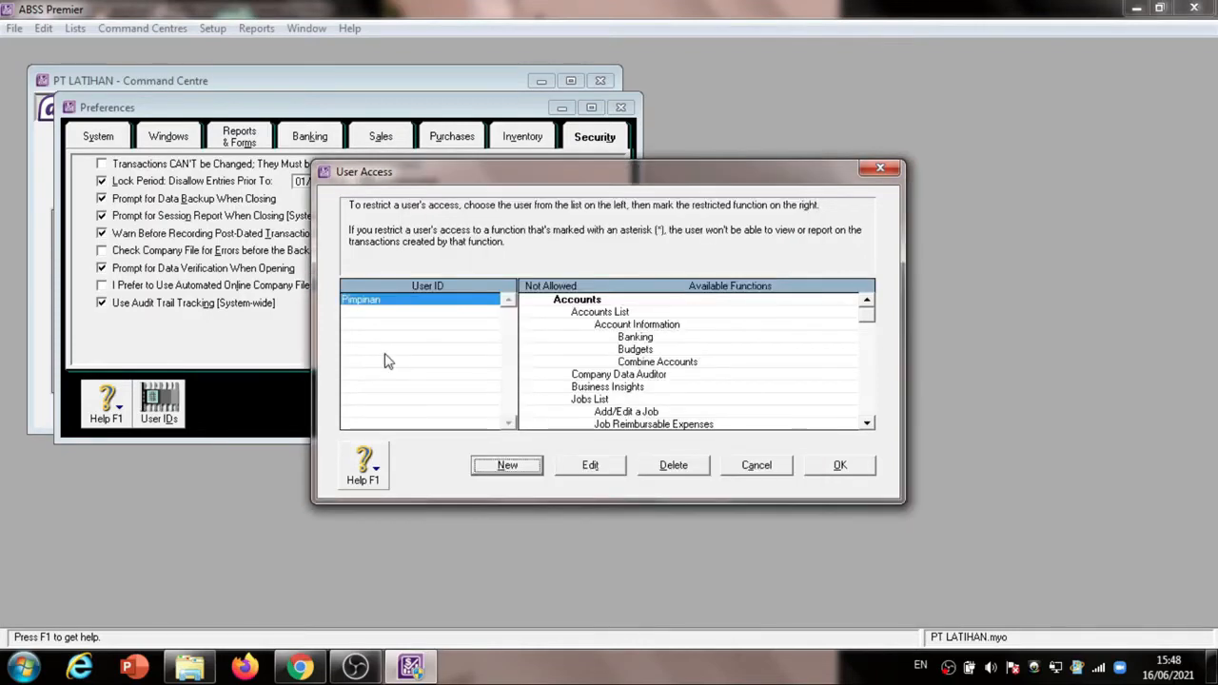
Edit the Pimpinan user's details, re-enter the password confirmation and accept them
left_click(592, 466)
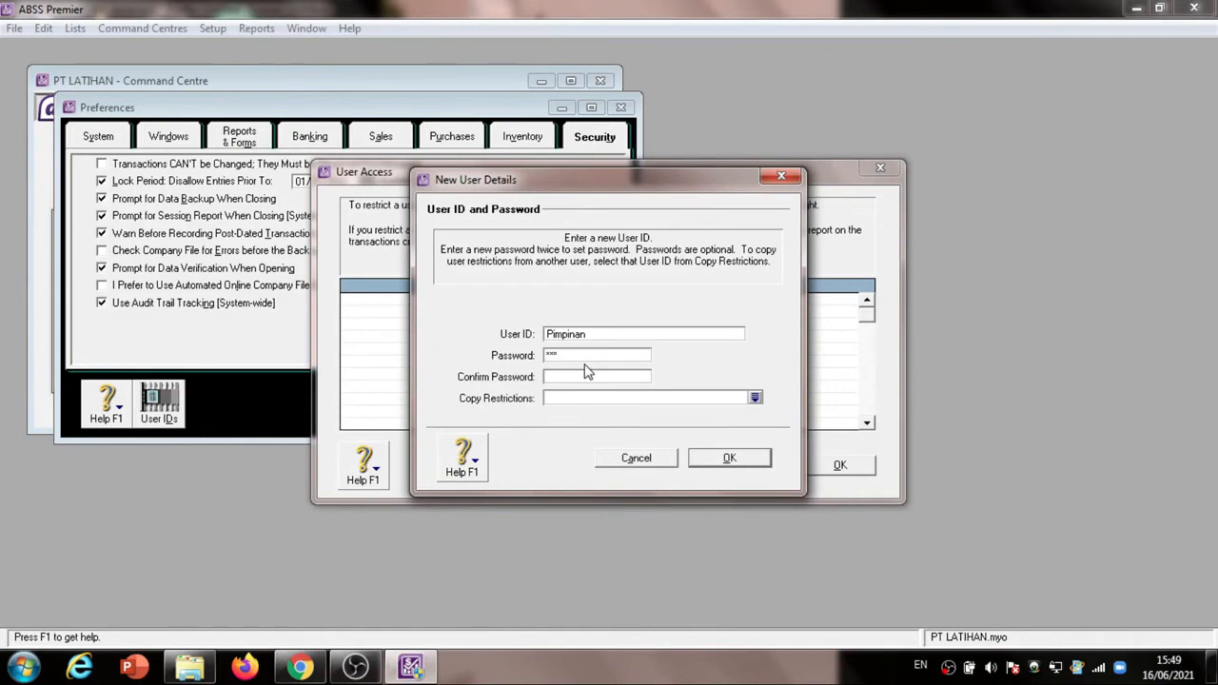
type("***")
left_click(716, 460)
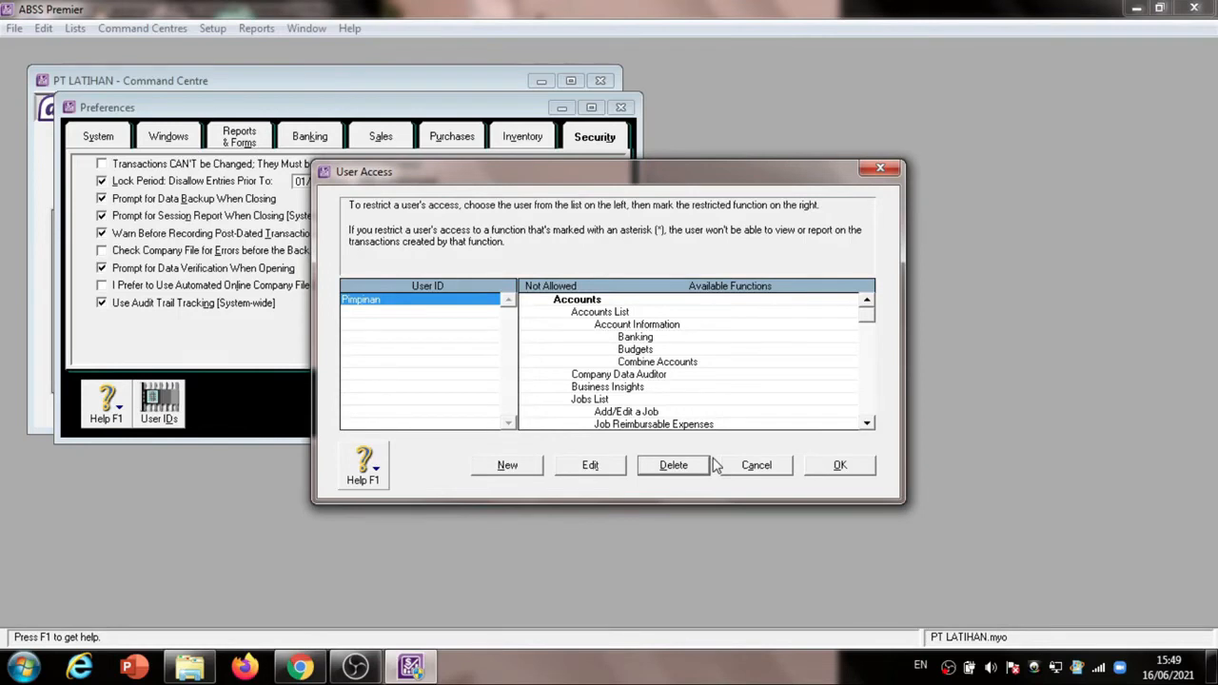
Check the access rights required for Pimpinan in the exercise PDF and return to the user access settings
key("alt+Tab")
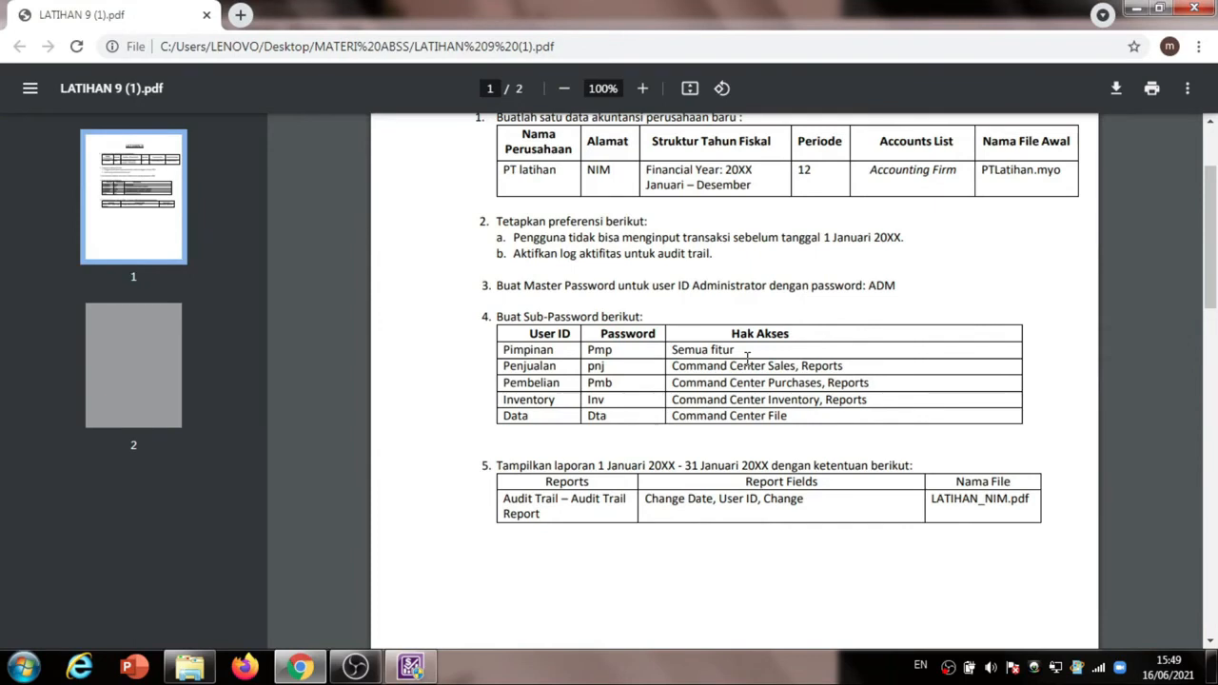
key("alt+Tab")
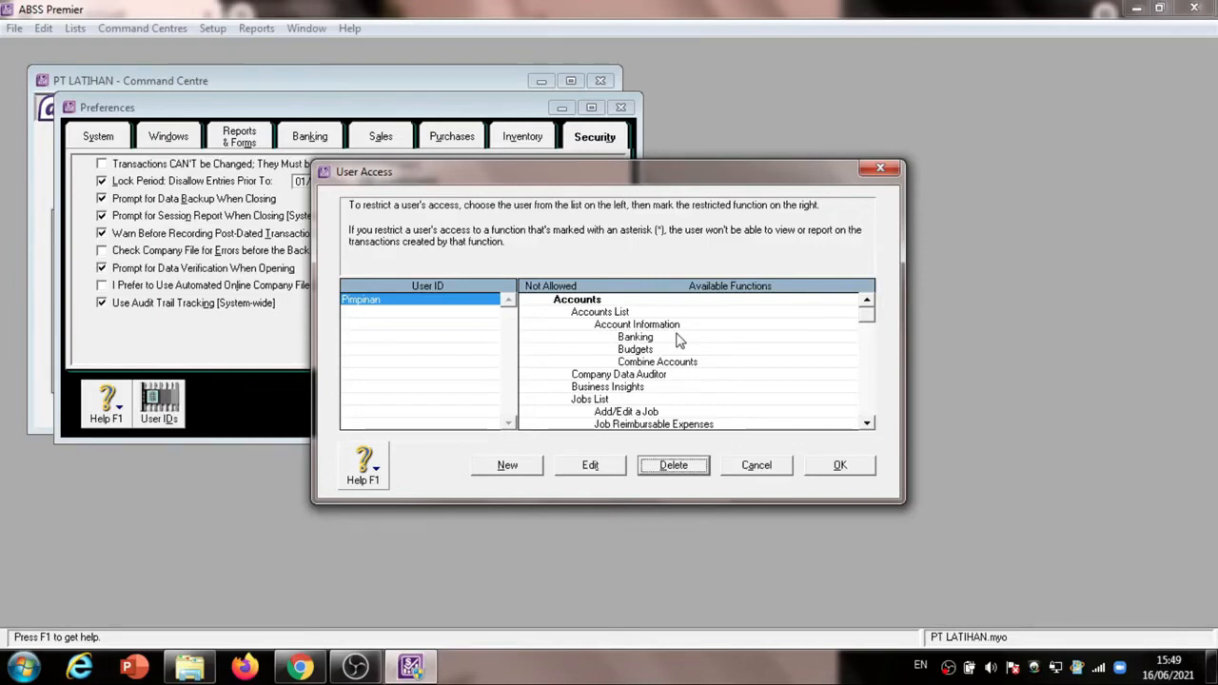
left_click(677, 338)
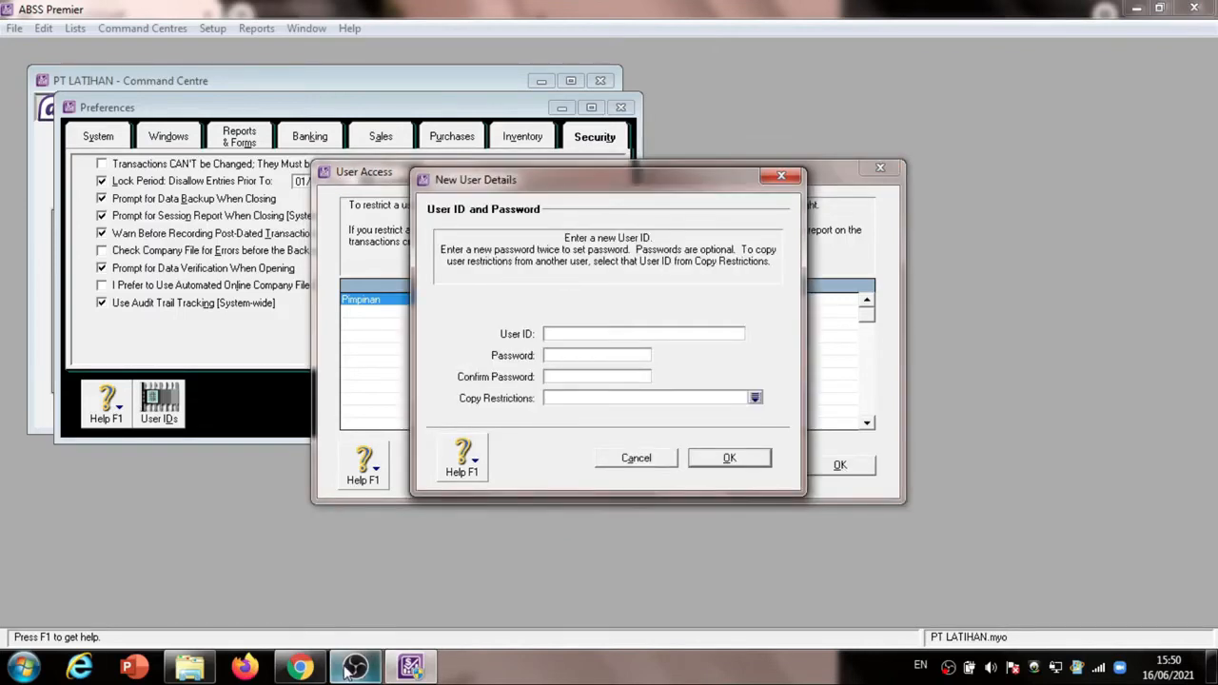
Create a new user ID Penjualan, entering and confirming its account password from the exercise PDF
left_click(302, 667)
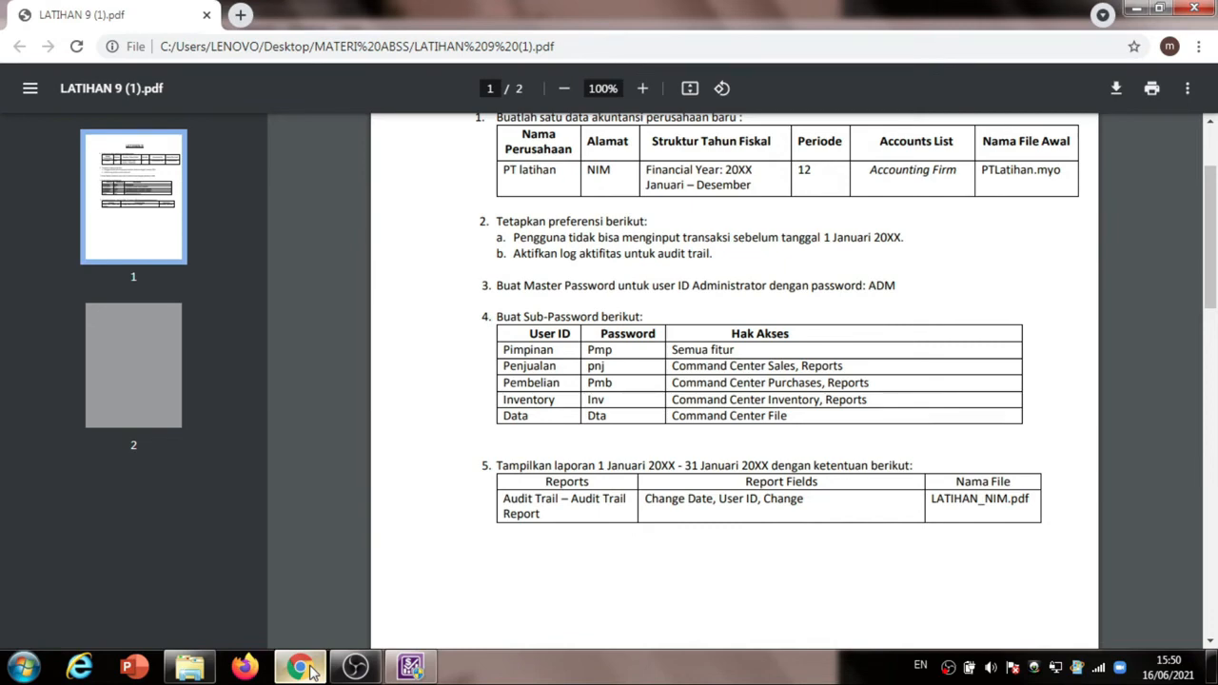
left_click(303, 668)
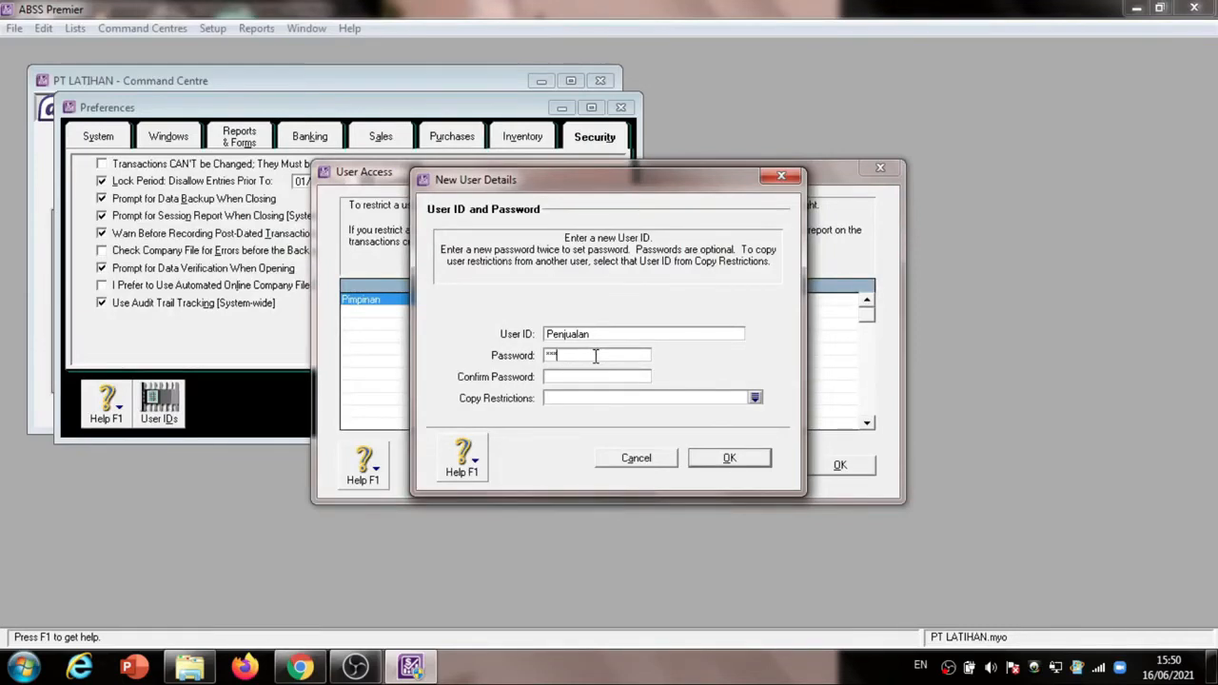
left_click(714, 462)
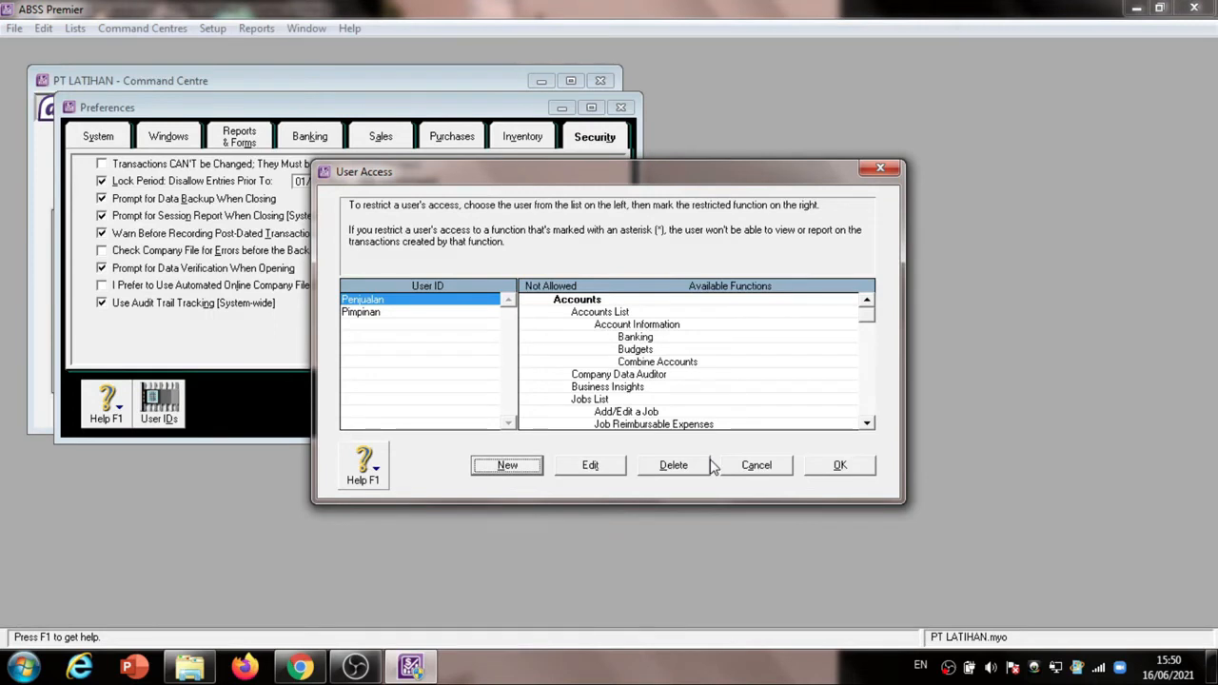
Mark Accounts, Banking, Setup and All Command Centres as not allowed for Penjualan, keeping Sales and Receivables and Reports available per the exercise PDF
left_click(300, 667)
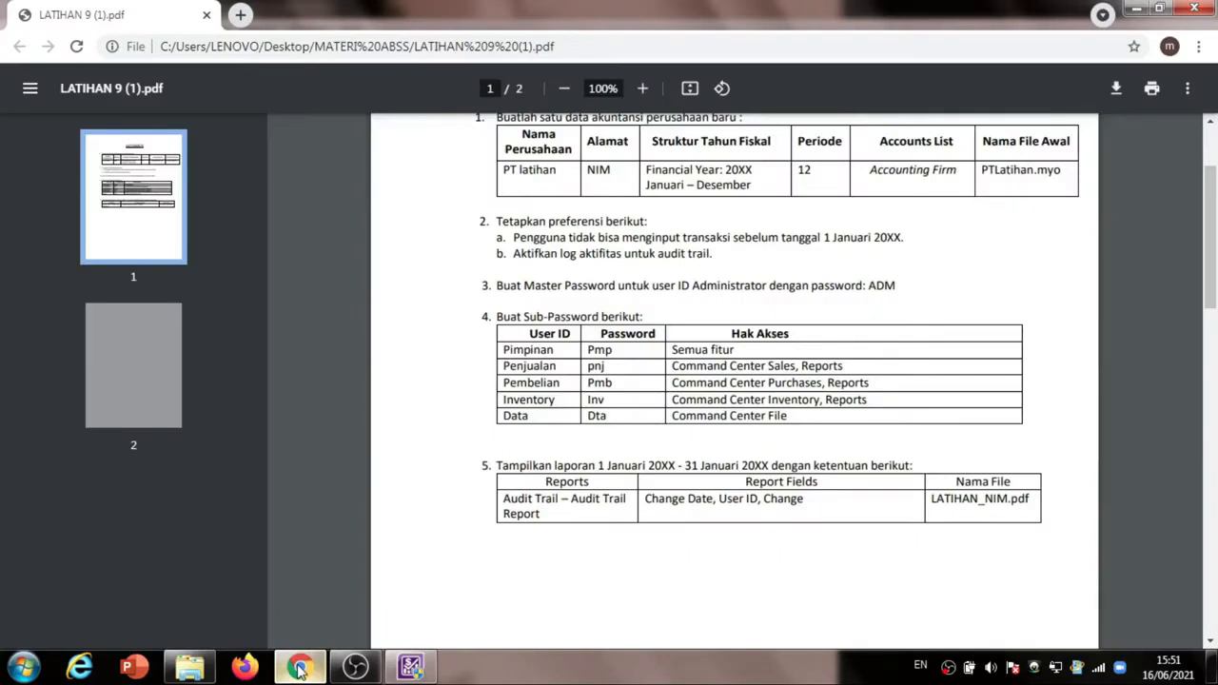
left_click(300, 667)
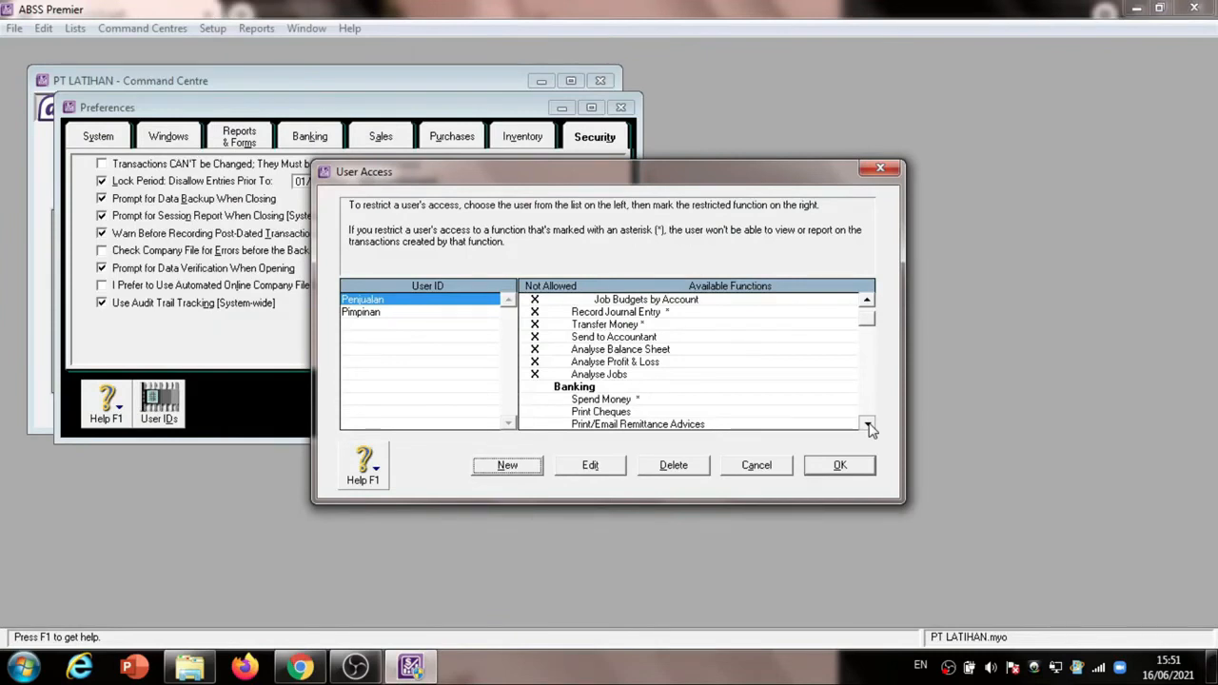
scroll(868, 428, "down", 8)
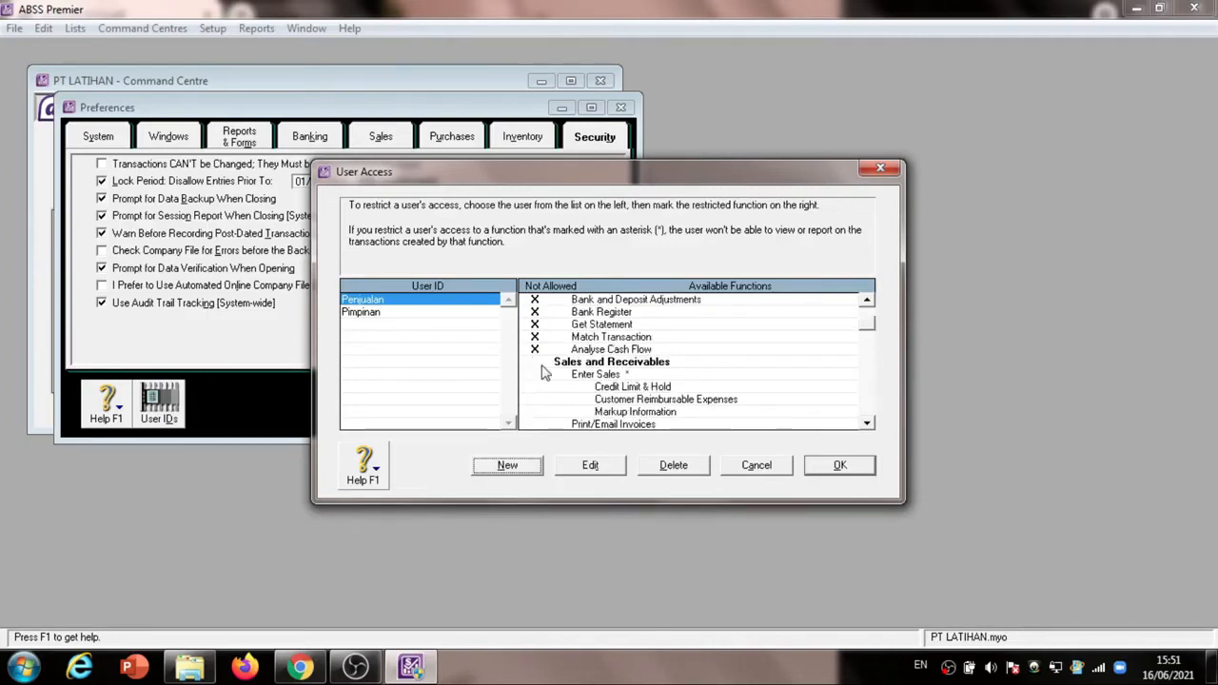
scroll(869, 428, "down", 2)
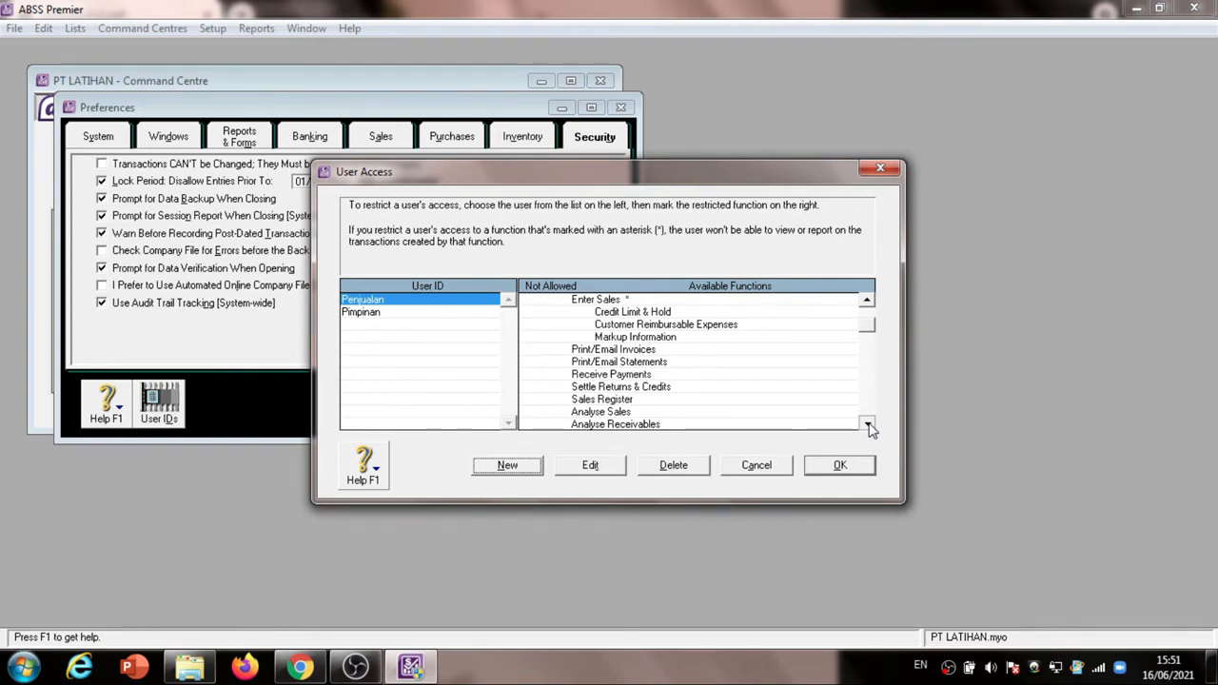
scroll(869, 428, "down", 5)
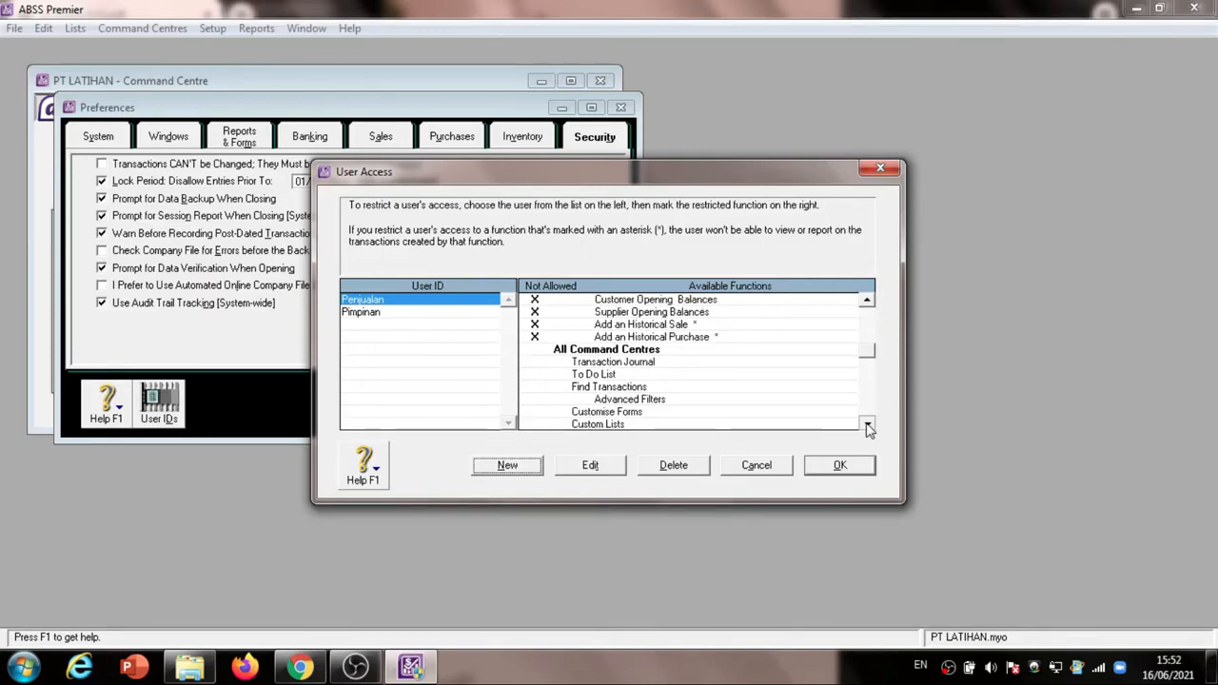
scroll(868, 428, "down", 2)
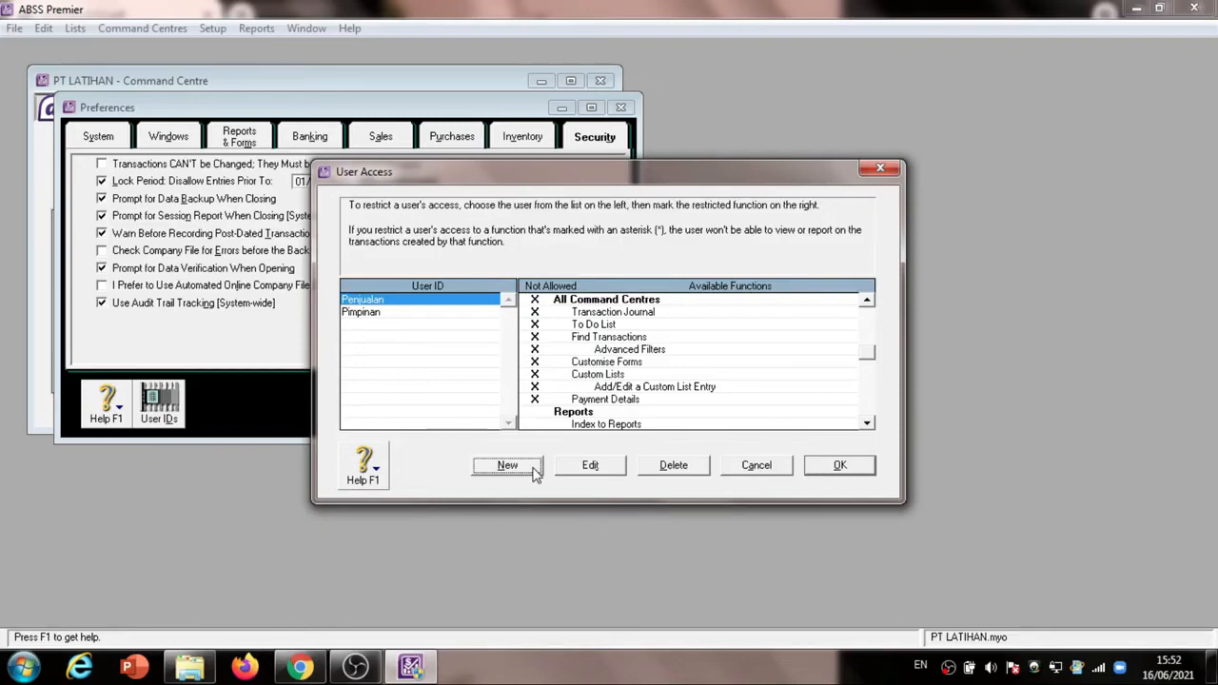
Create a new user ID Pembelian, entering and confirming its account password from the exercise PDF
left_click(312, 670)
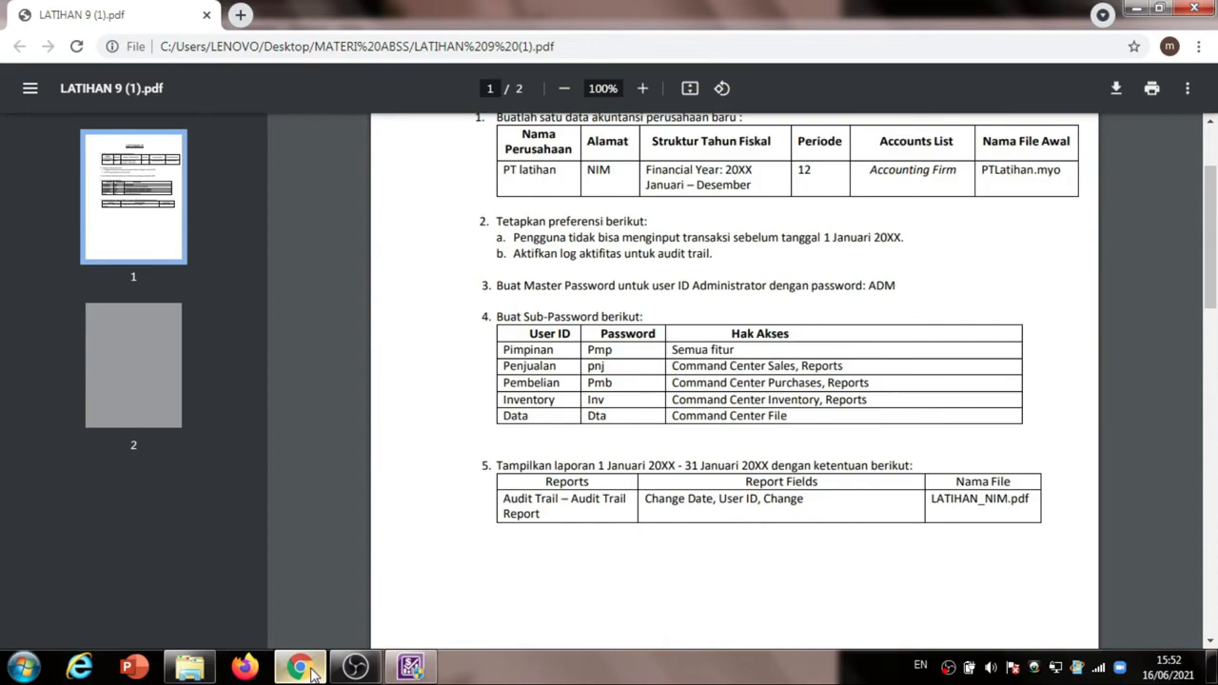
left_click(312, 670)
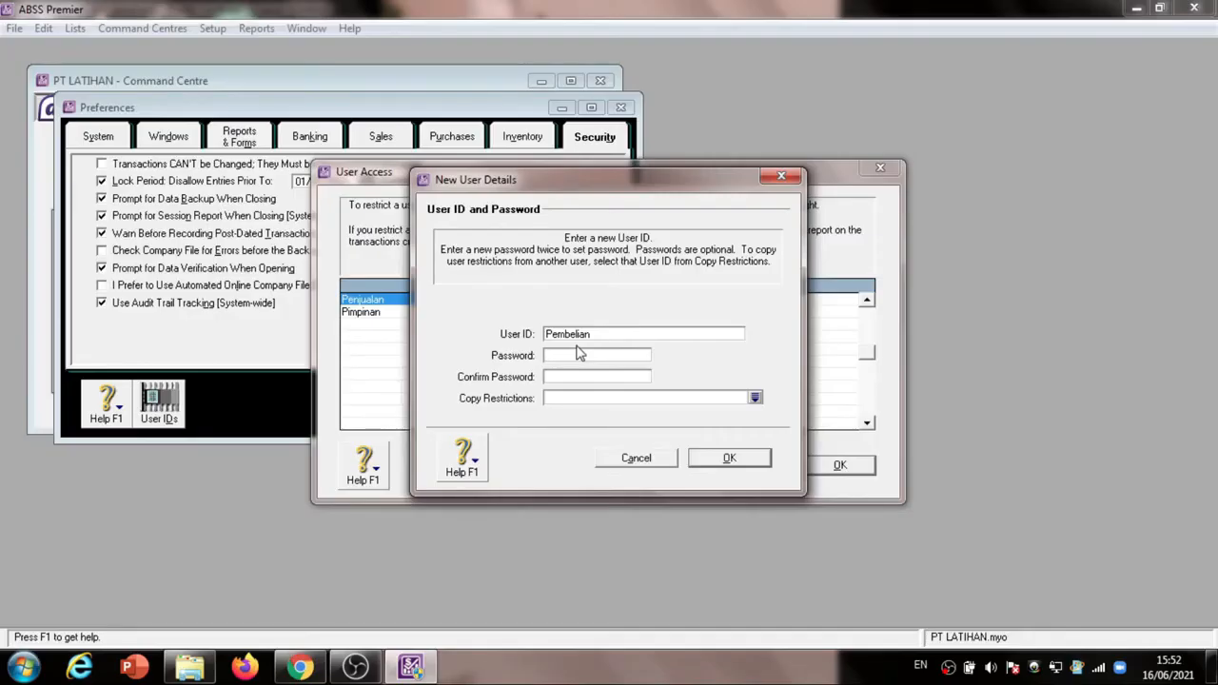
left_click(579, 355)
type("***")
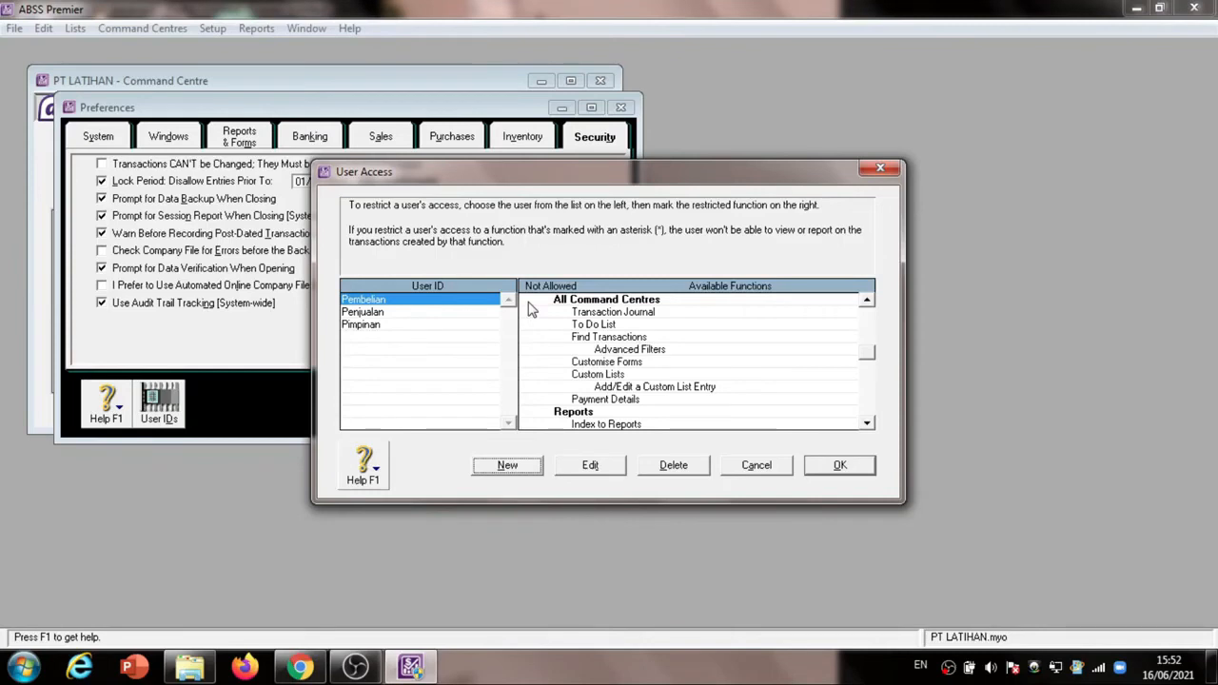
Mark Pembelian's functions as not allowed, including Receivables & Payables, Inventory and All Command Centres, keeping Purchases and Payables and Reports available
left_click(868, 309)
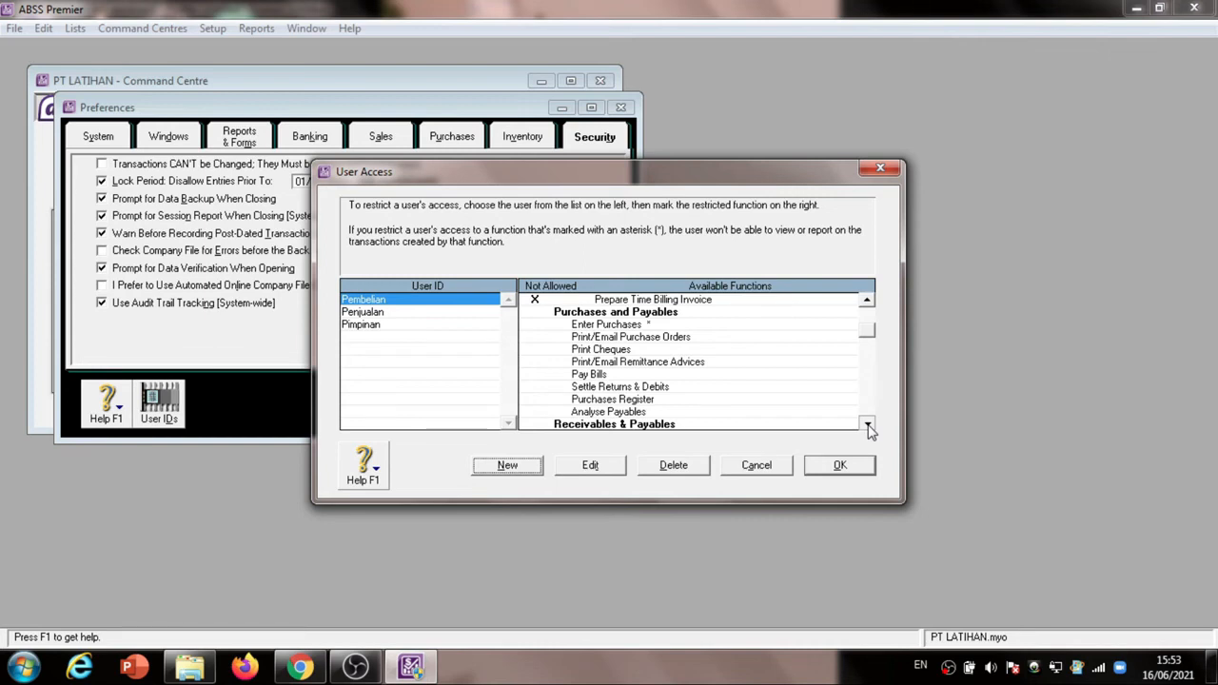
scroll(672, 400, "down", 7)
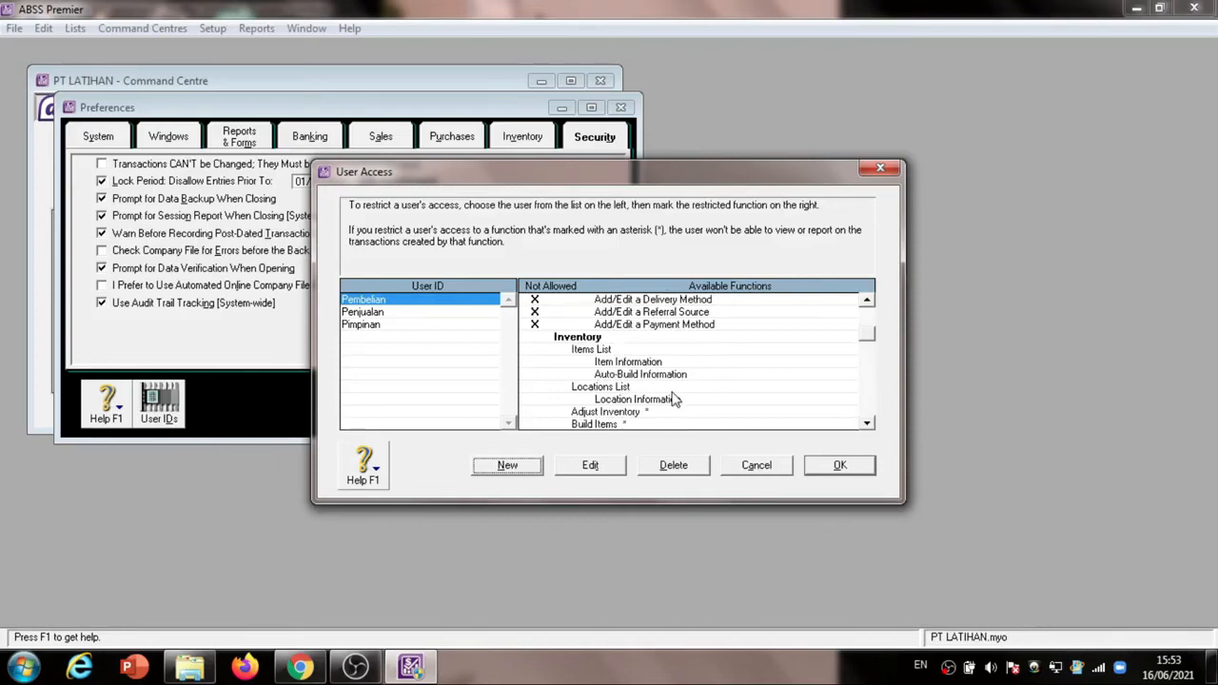
scroll(544, 369, "down", 5)
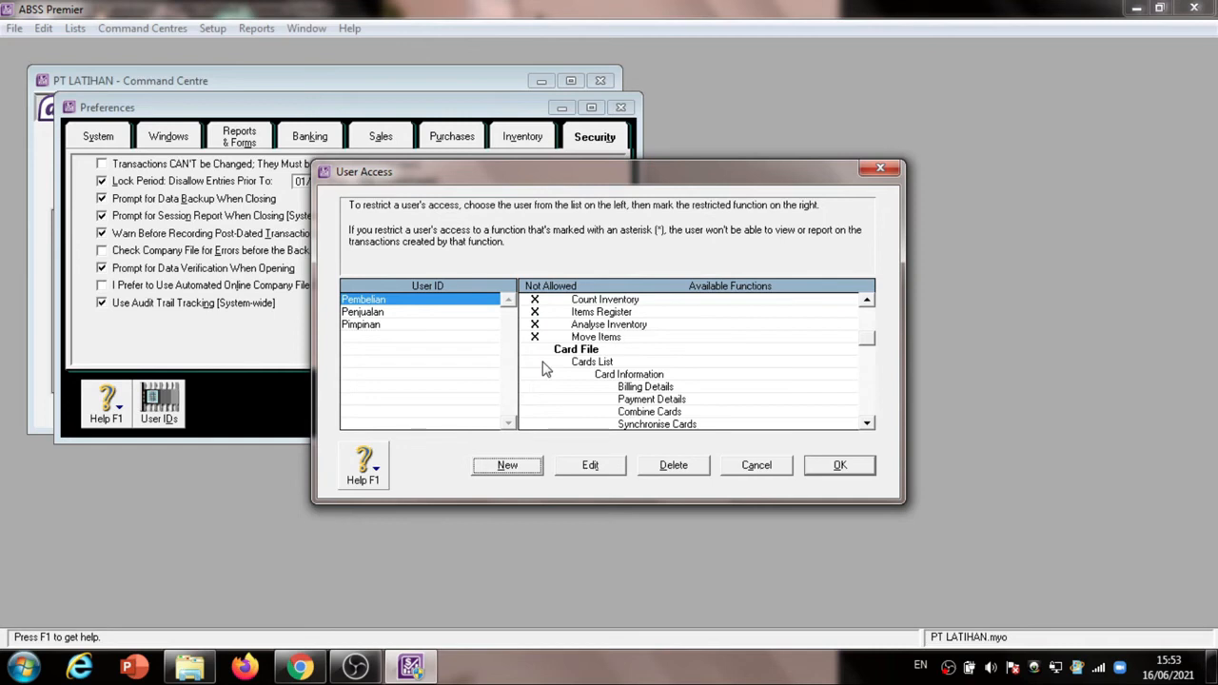
left_click(867, 424)
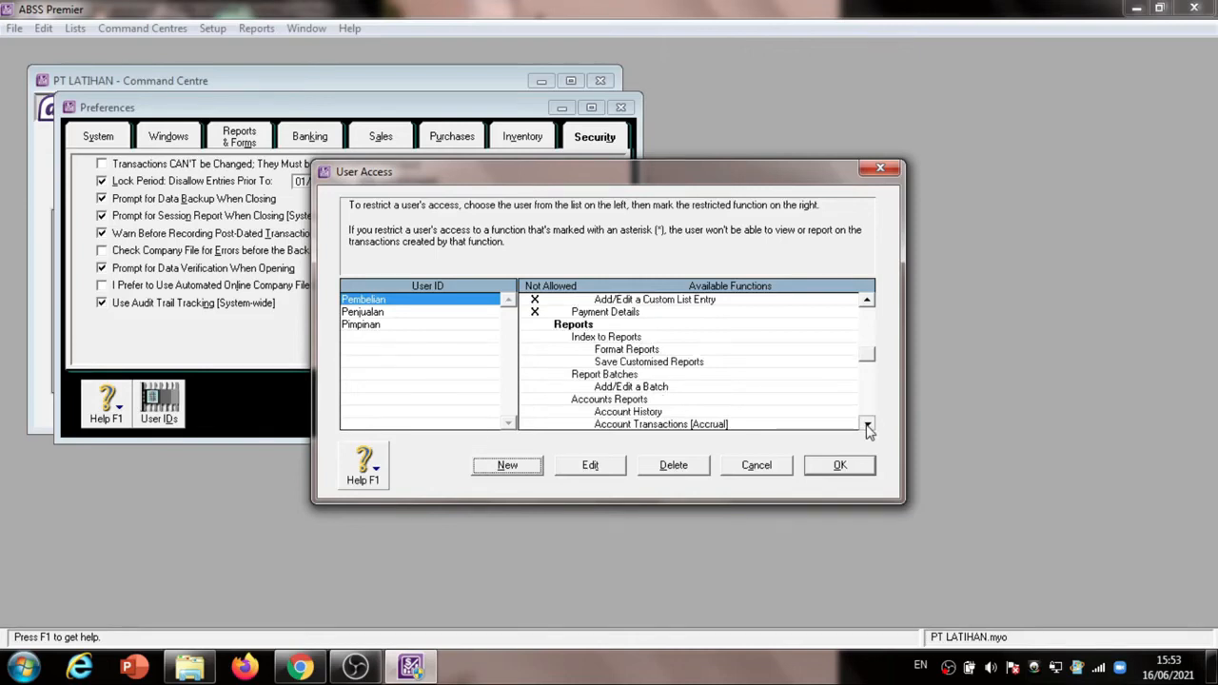
Create the user ID Inventory with its account password from the exercise PDF, and mark functions other than Inventory and Reports as not allowed
left_click(297, 667)
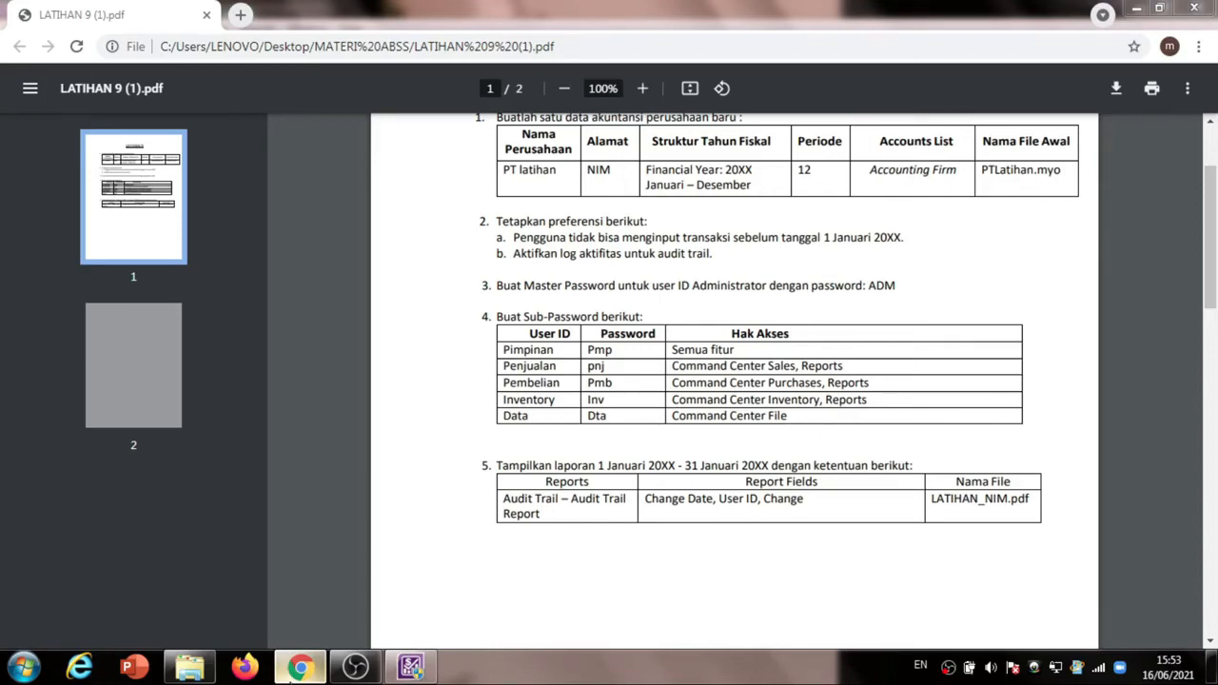
left_click(412, 670)
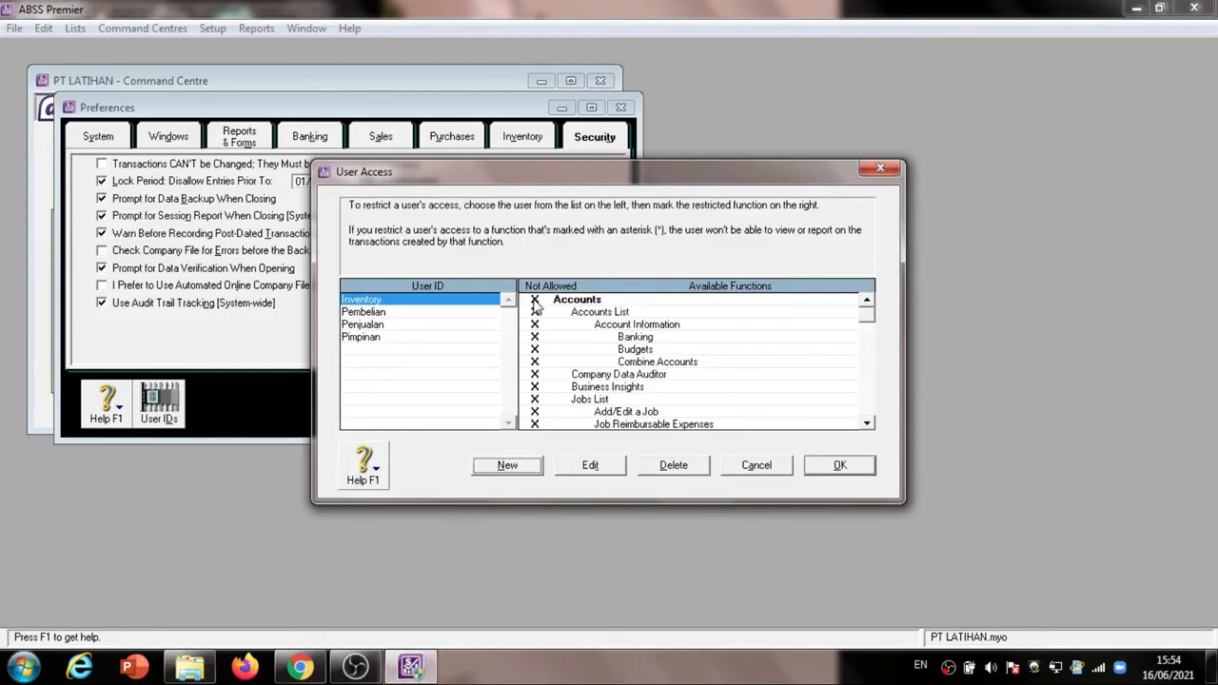
scroll(868, 424, "down", 5)
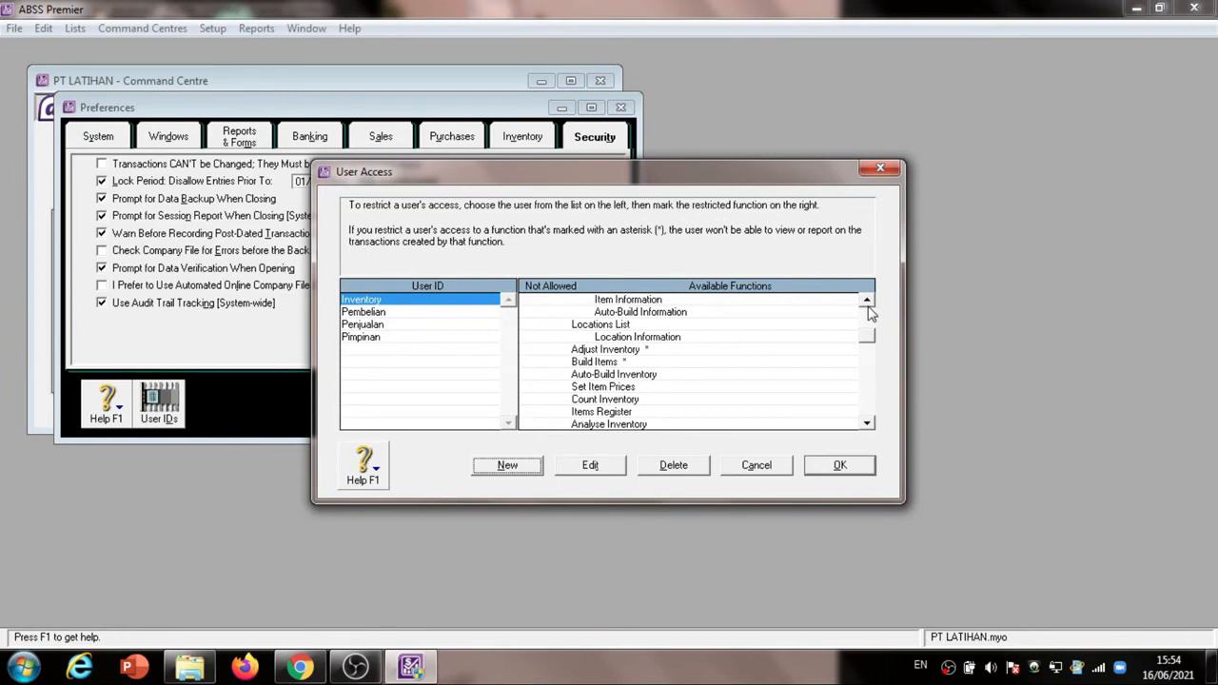
left_click(868, 309)
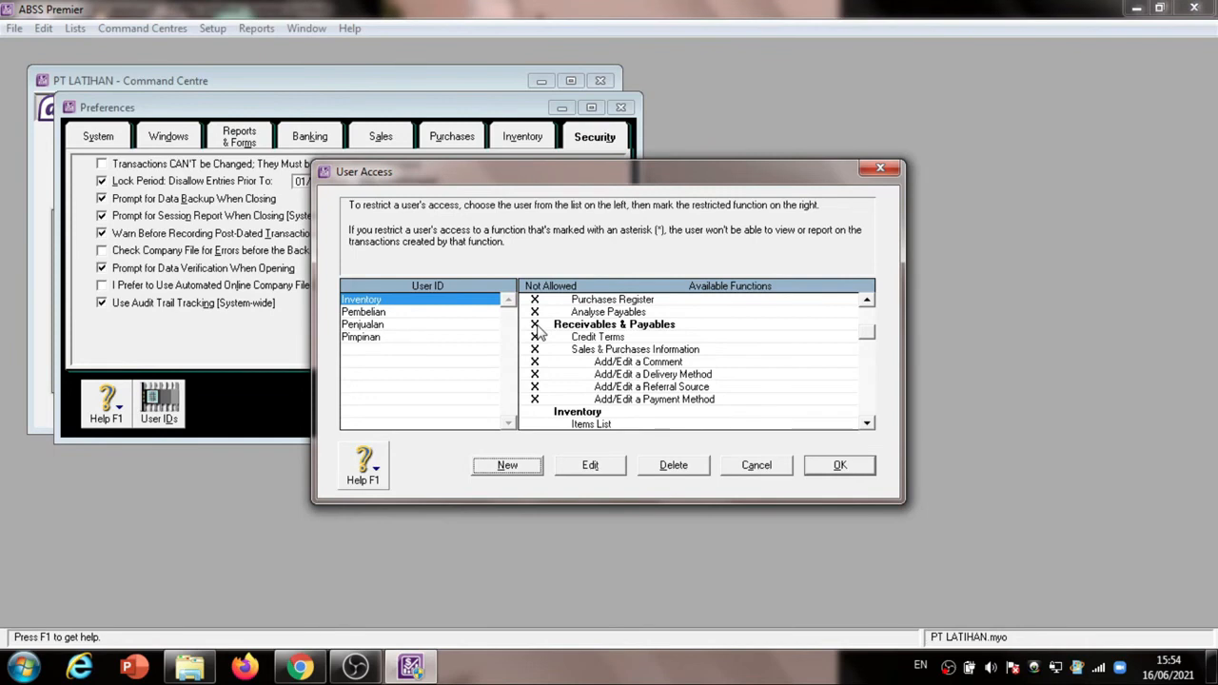
scroll(561, 366, "down", 5)
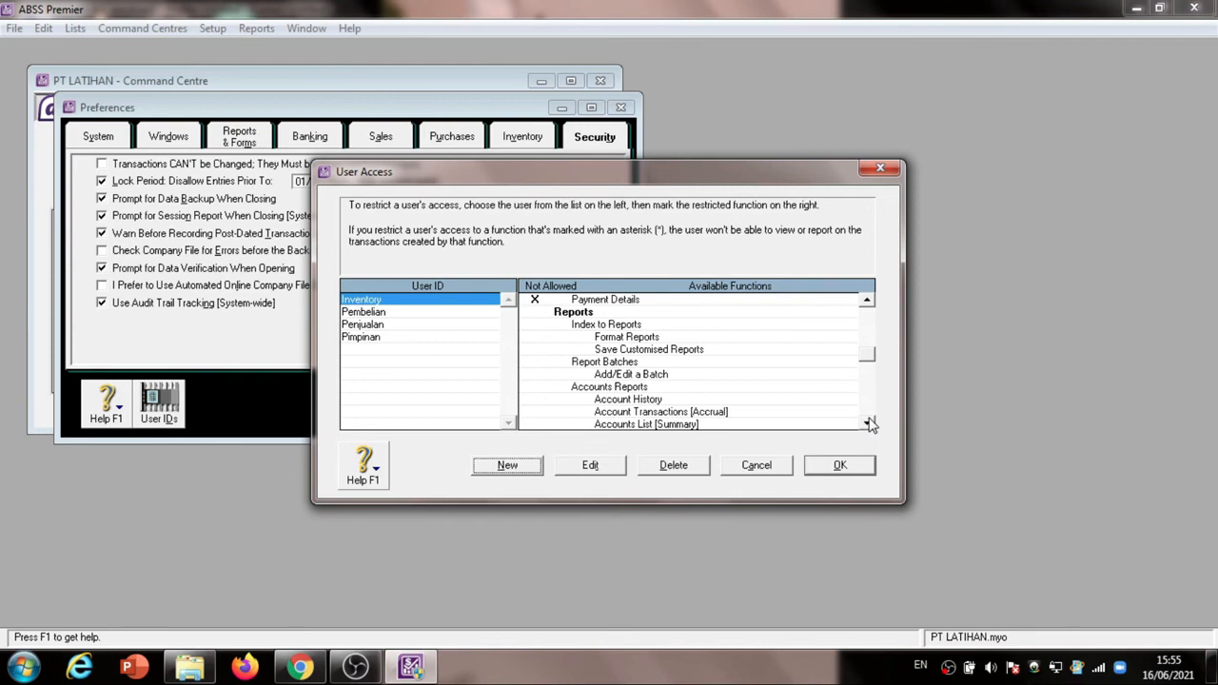
Create the user ID Data with its account password, and mark Banking, Purchases and Payables, and Inventory as not allowed, keeping Card File available
left_click(507, 465)
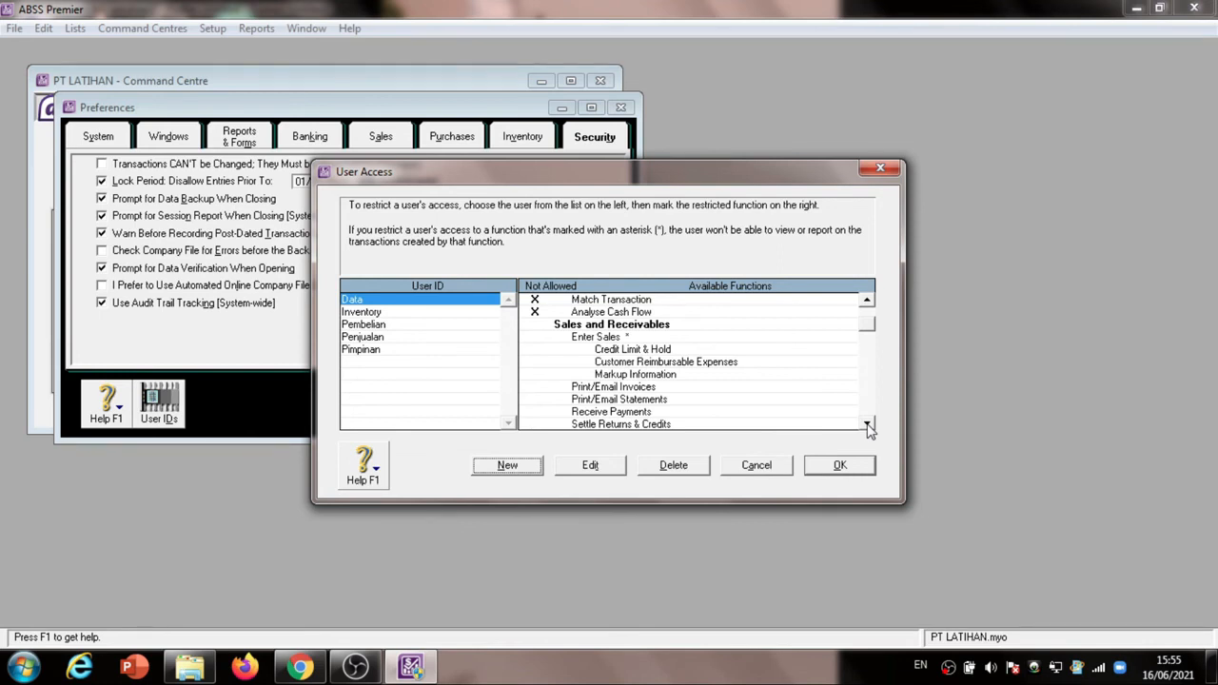
scroll(867, 429, "down", 4)
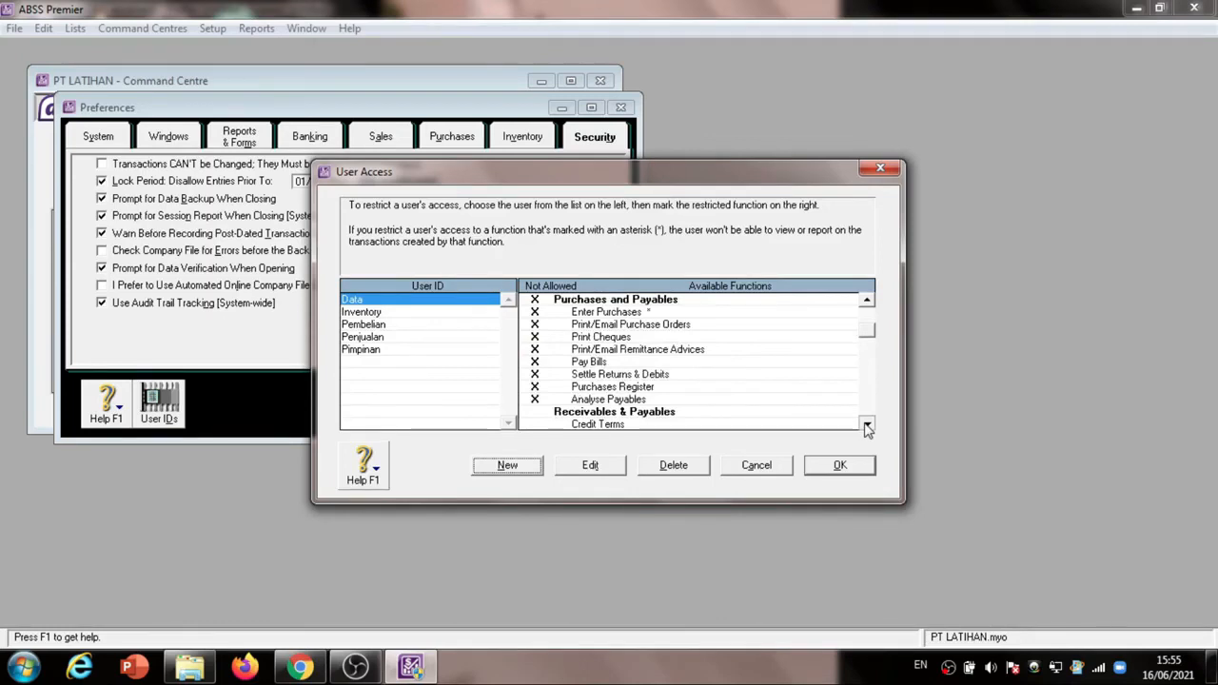
scroll(867, 429, "down", 5)
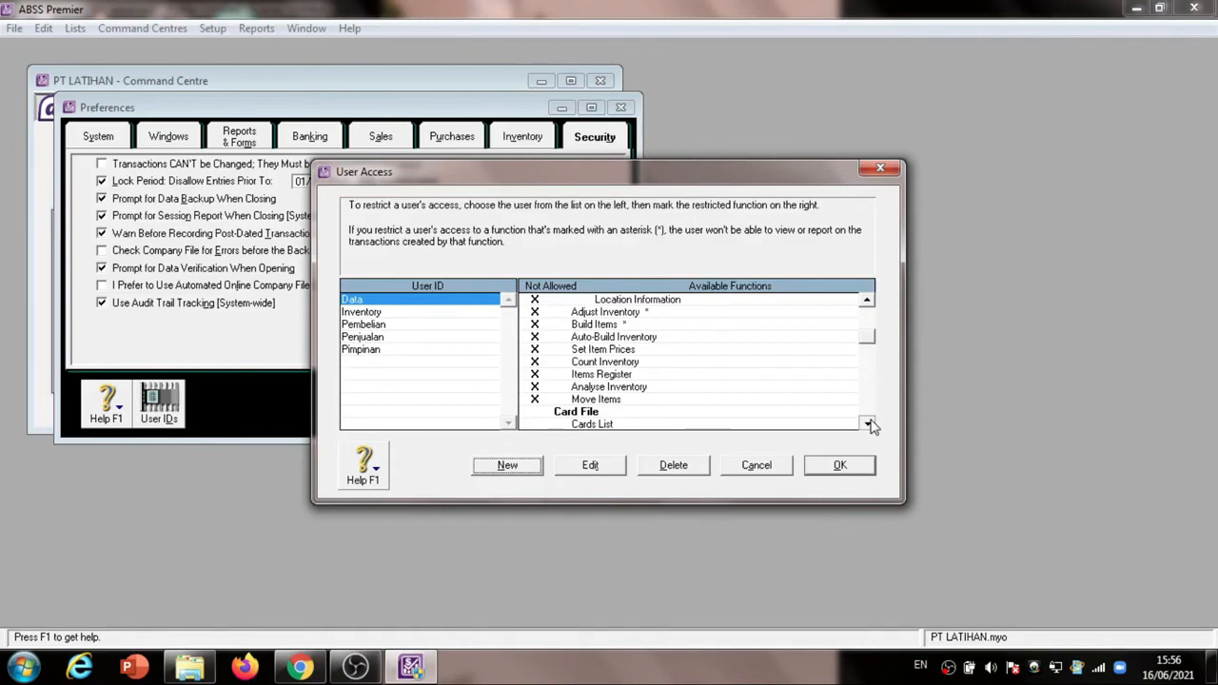
left_click(868, 424)
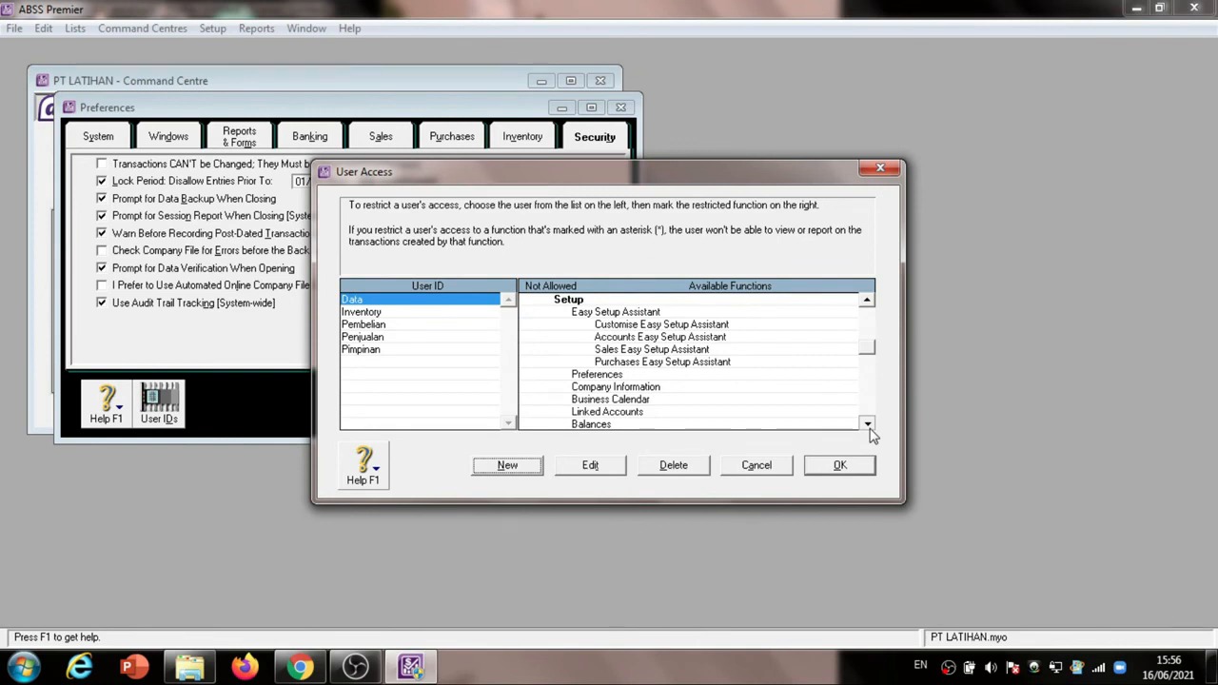
Mark Lists, Setup and All Command Centres as not allowed for Data and save the user access settings, consulting the exercise PDF
scroll(535, 322, "down", 4)
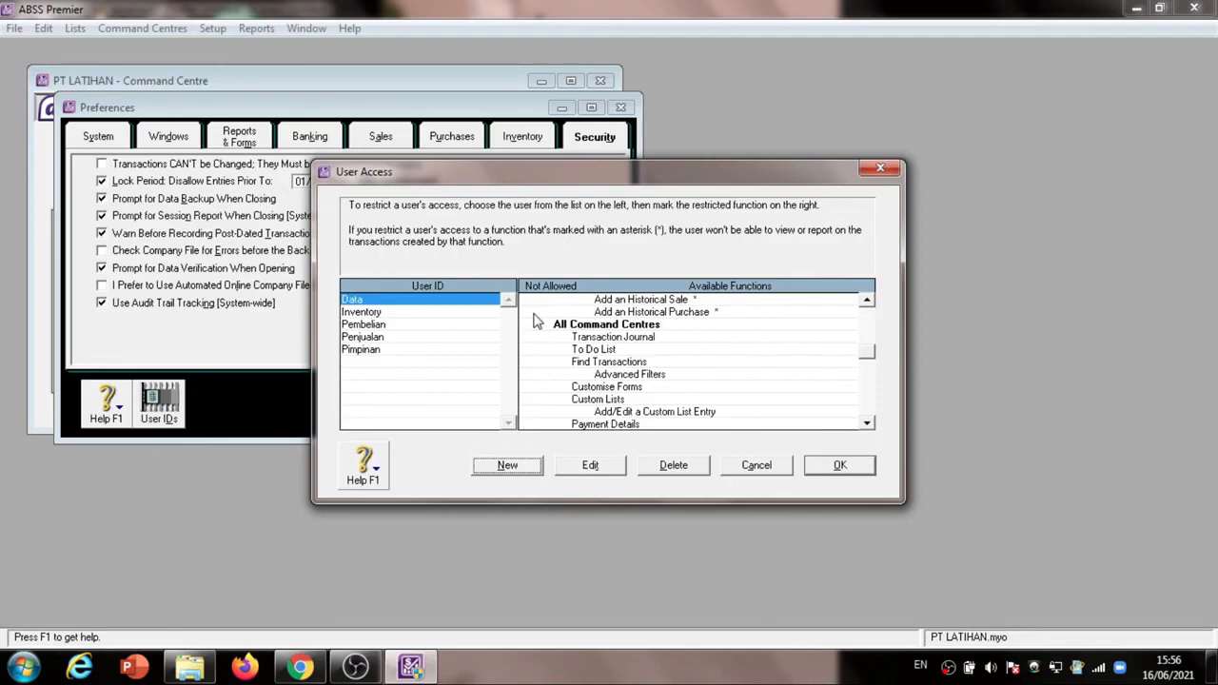
left_click(535, 323)
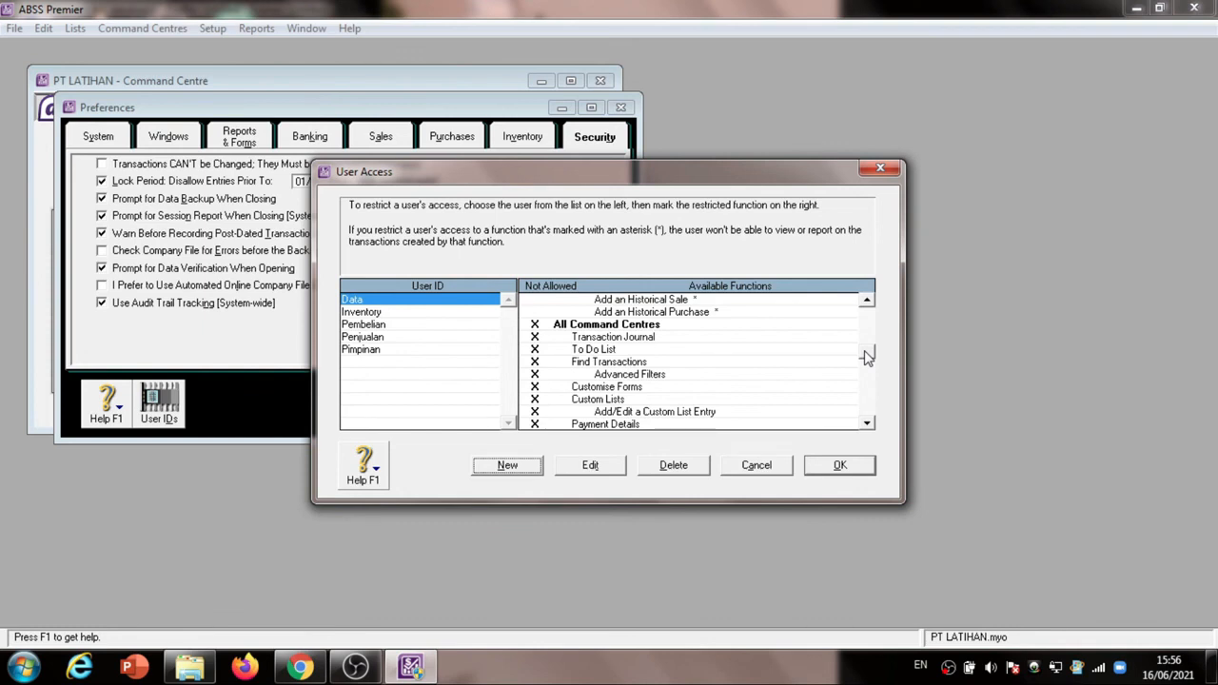
scroll(866, 355, "up", 5)
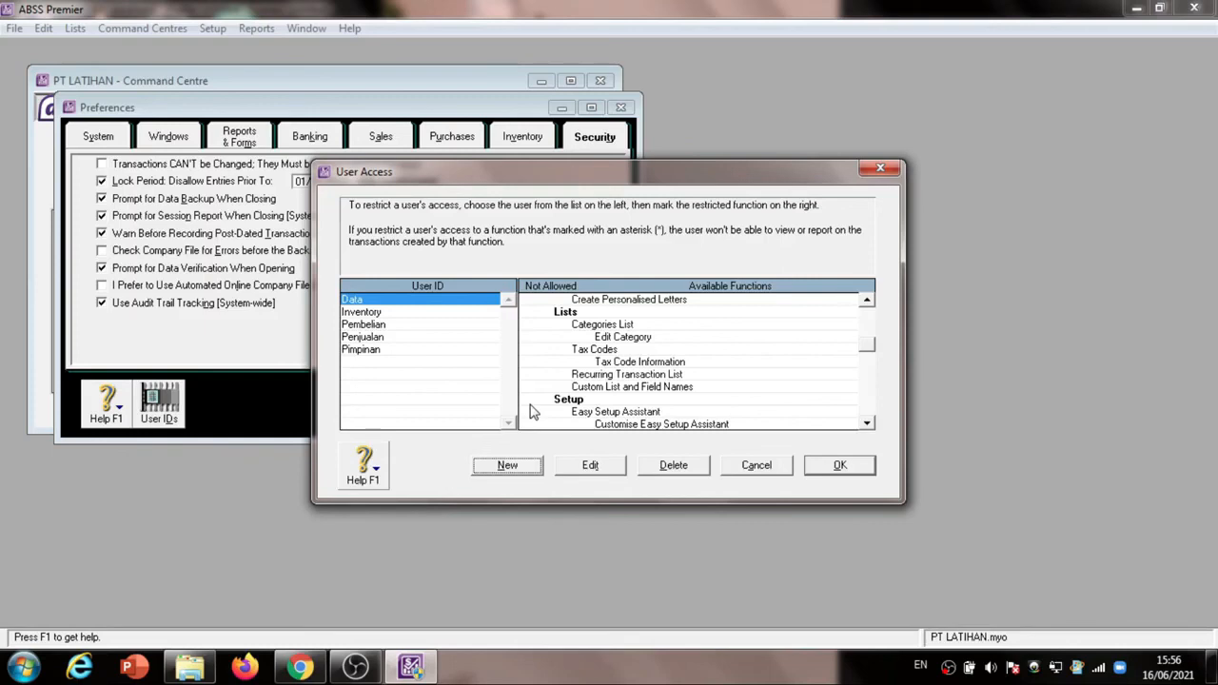
scroll(867, 303, "up", 4)
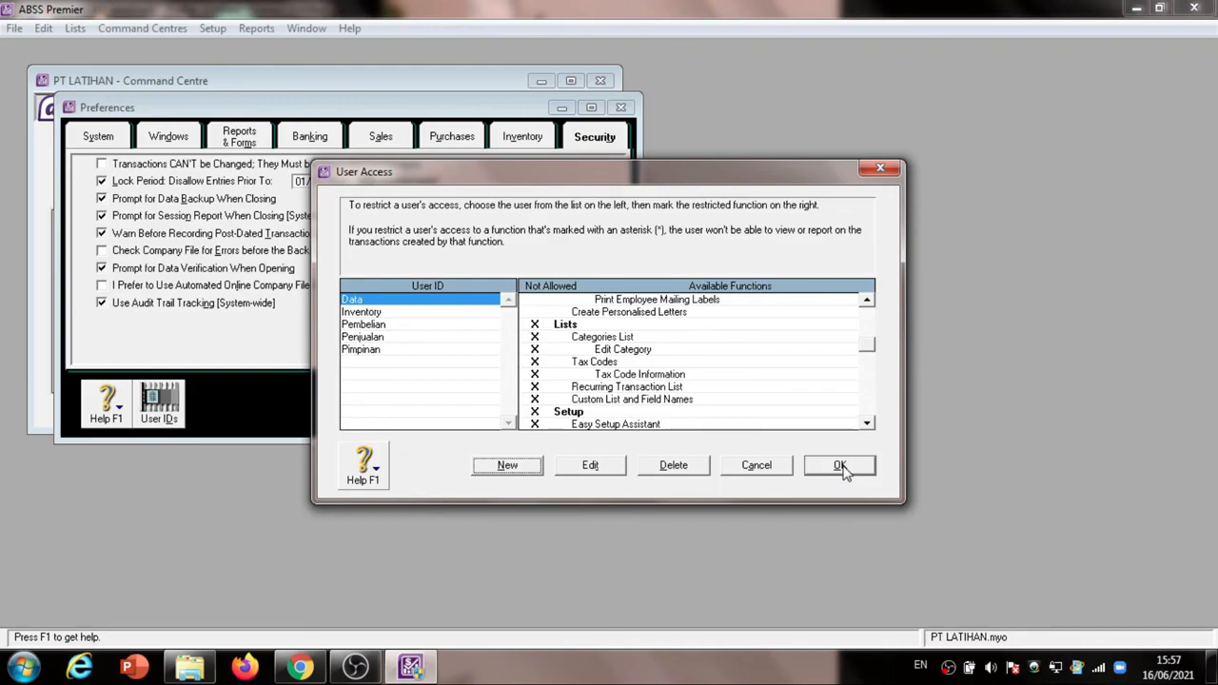
left_click(279, 669)
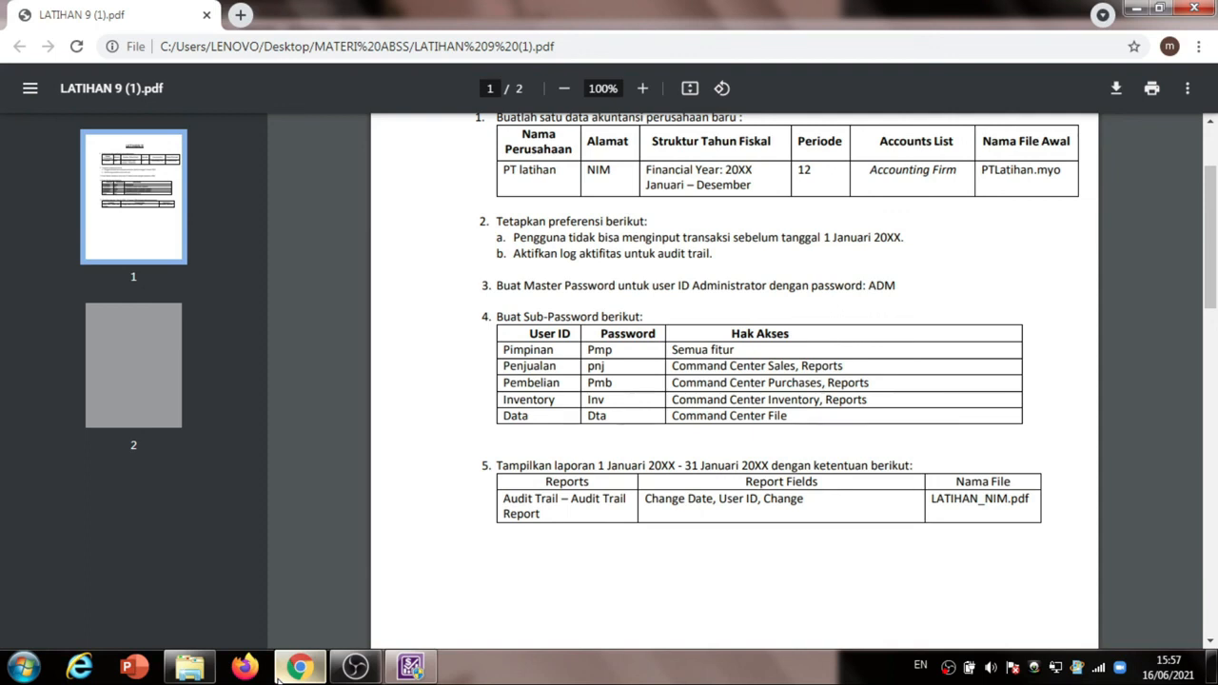
left_click(310, 670)
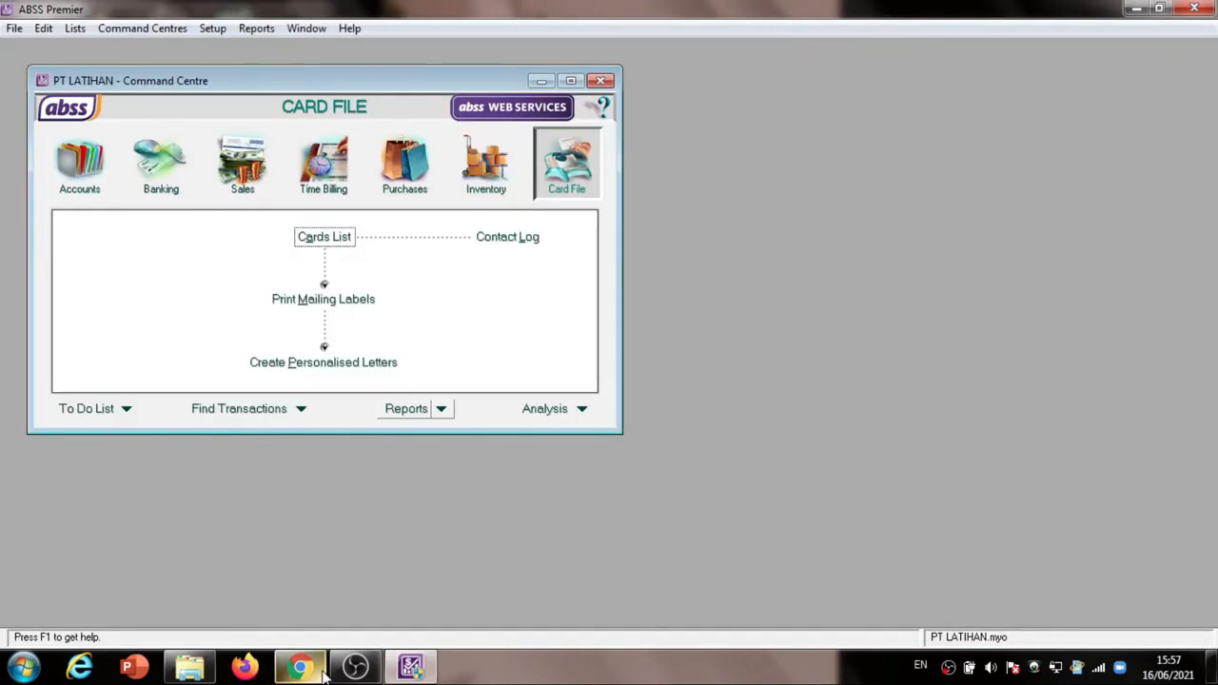